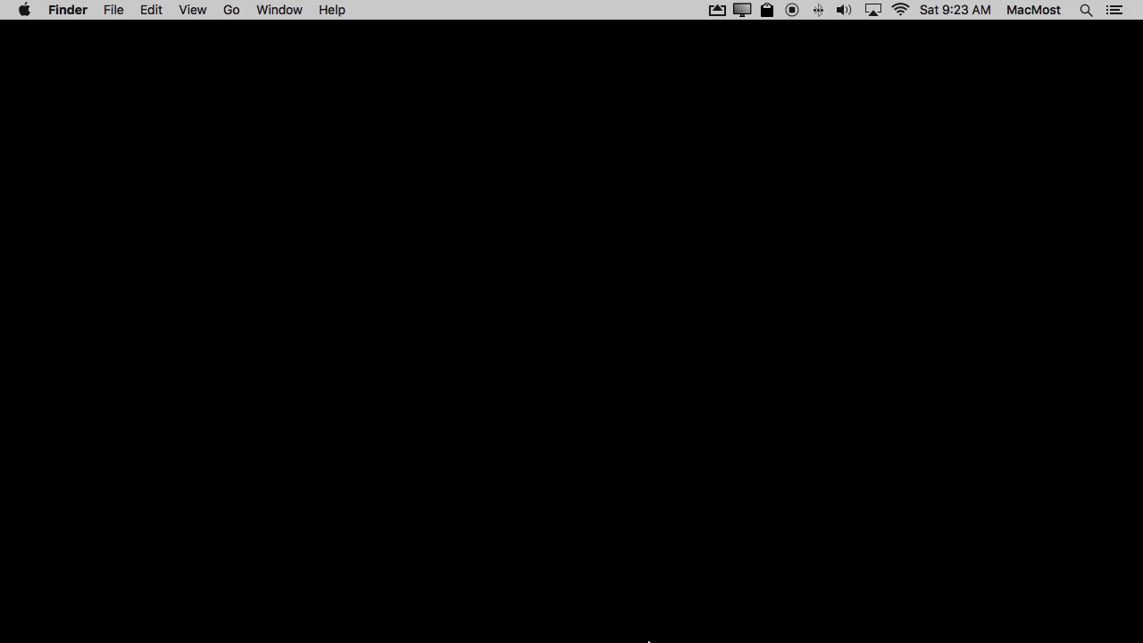
Set the Dock's position on screen to Right in System Preferences and close the preferences window
mouse_move(649, 639)
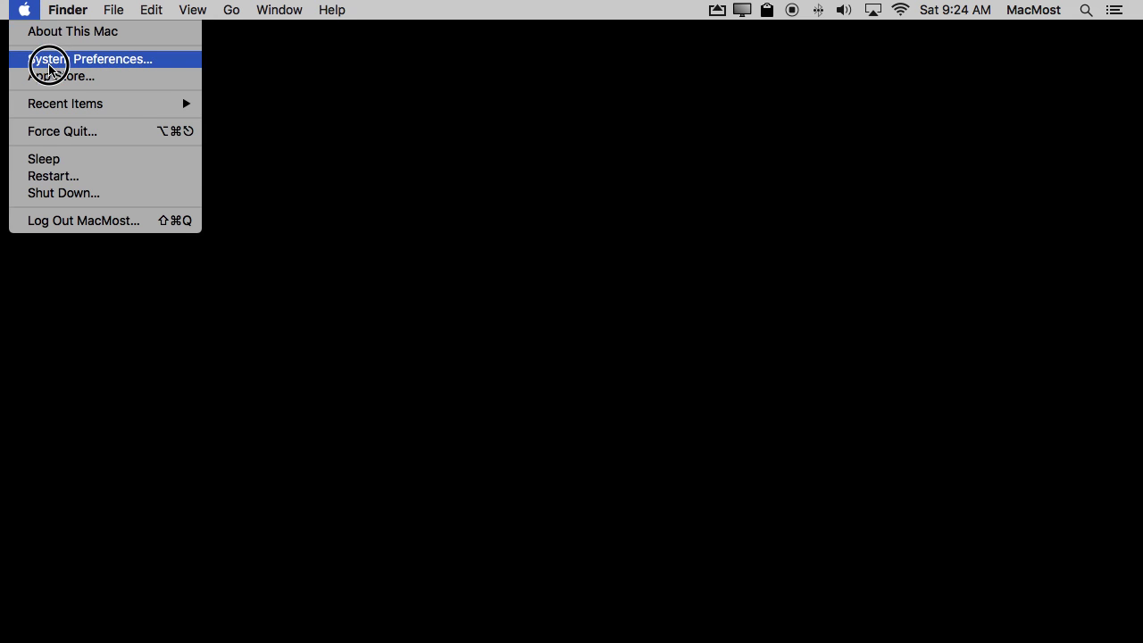
click(49, 64)
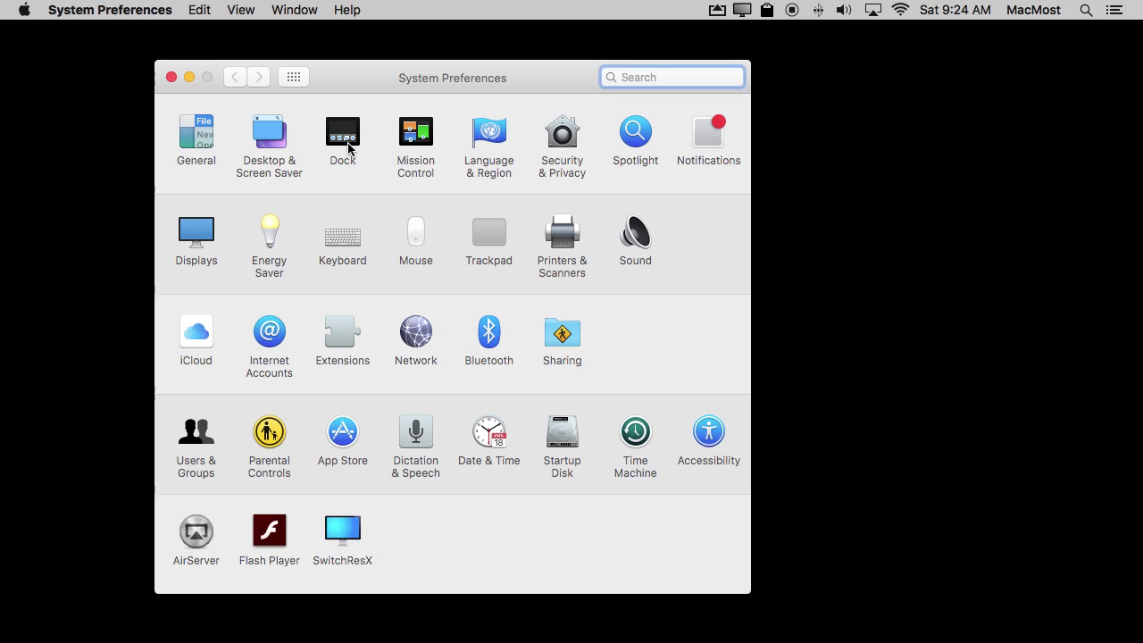
click(348, 148)
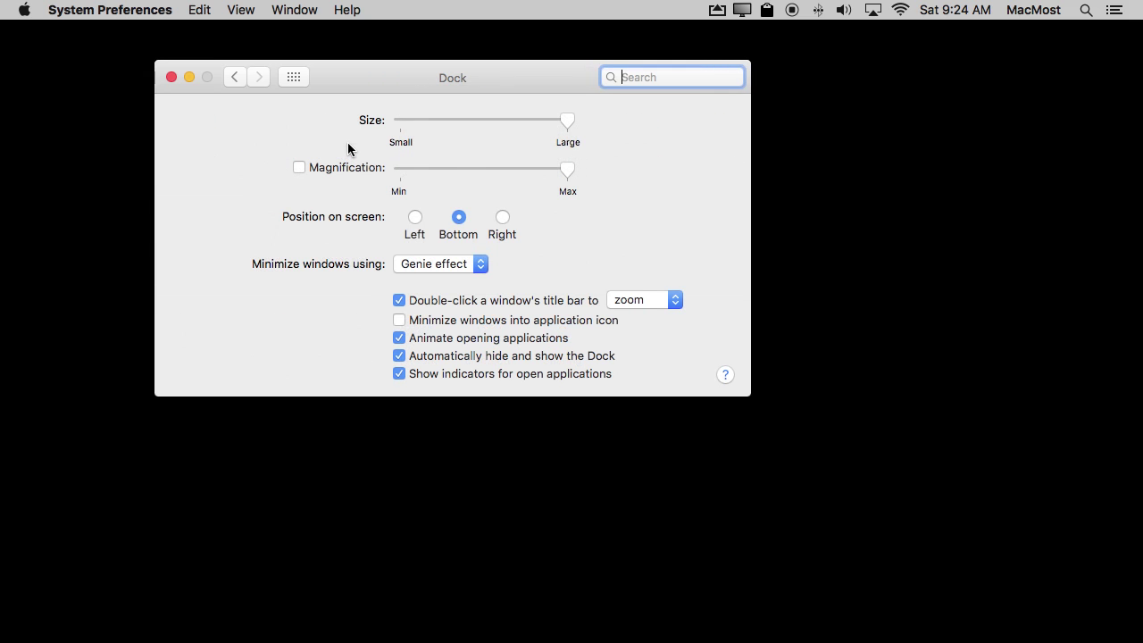
click(496, 223)
mouse_move(1141, 274)
click(170, 77)
Set the Dock's position on screen to Bottom directly from the Dock's own options
mouse_move(1141, 616)
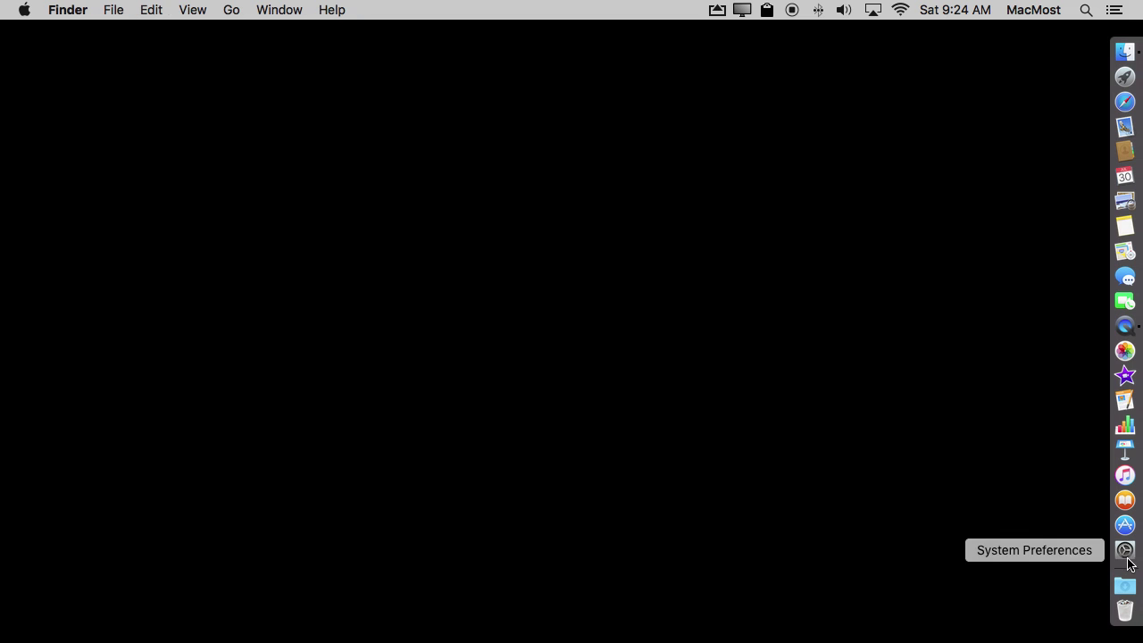
right_click(1127, 566)
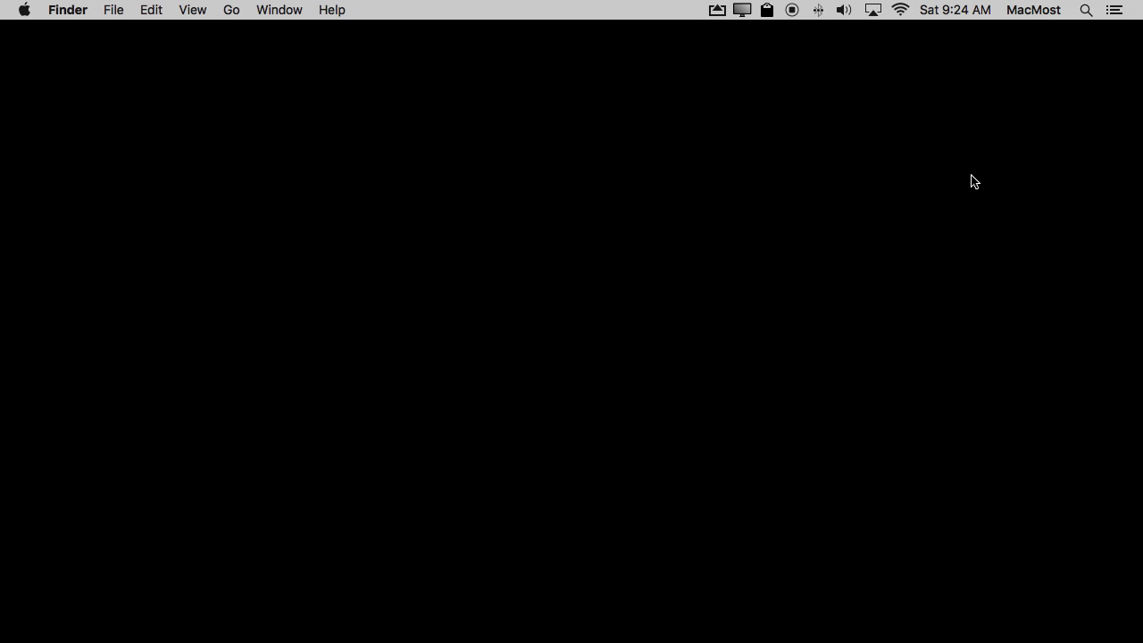
mouse_move(516, 636)
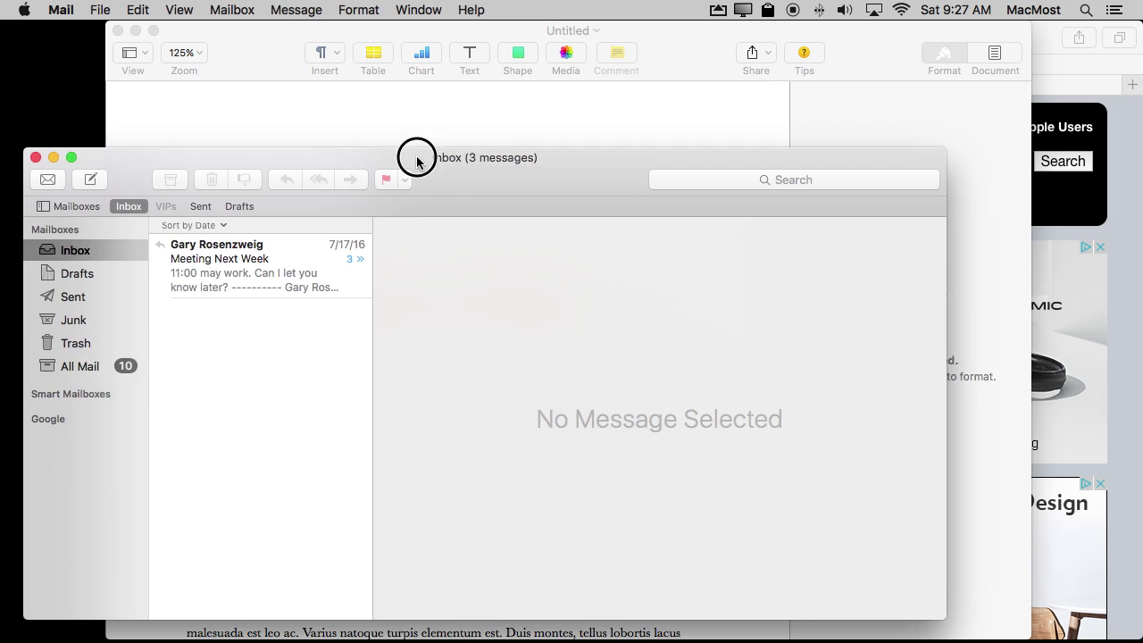
Bring the Pages and Safari windows to the front in turn, and open Calendar over them
drag(413, 158, 427, 154)
click(684, 46)
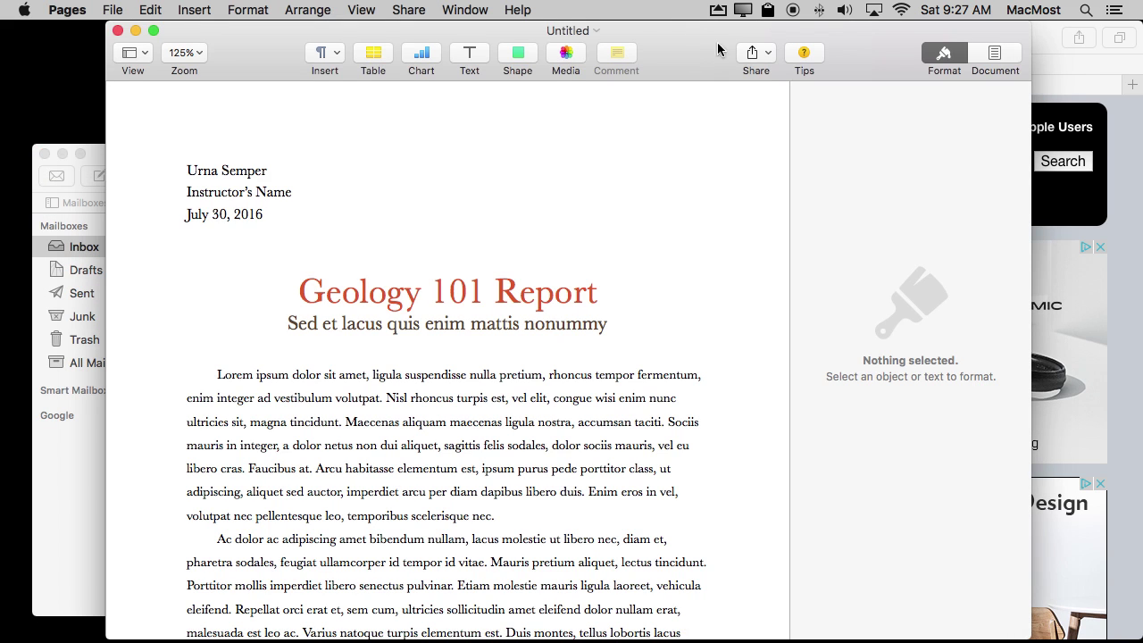
click(1051, 40)
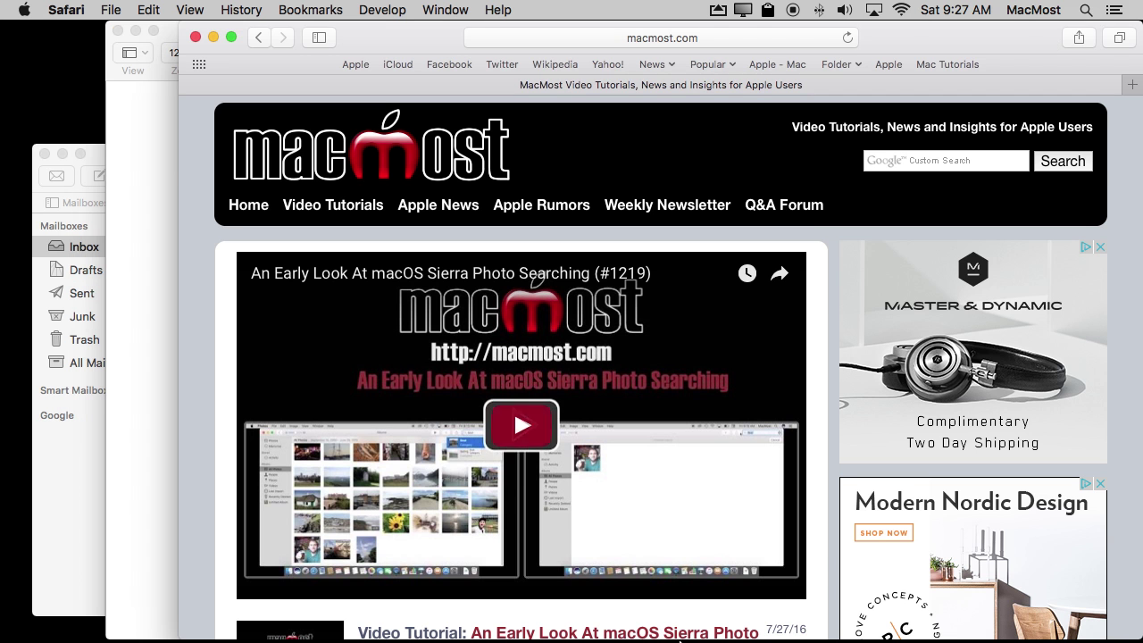
mouse_move(696, 629)
click(287, 615)
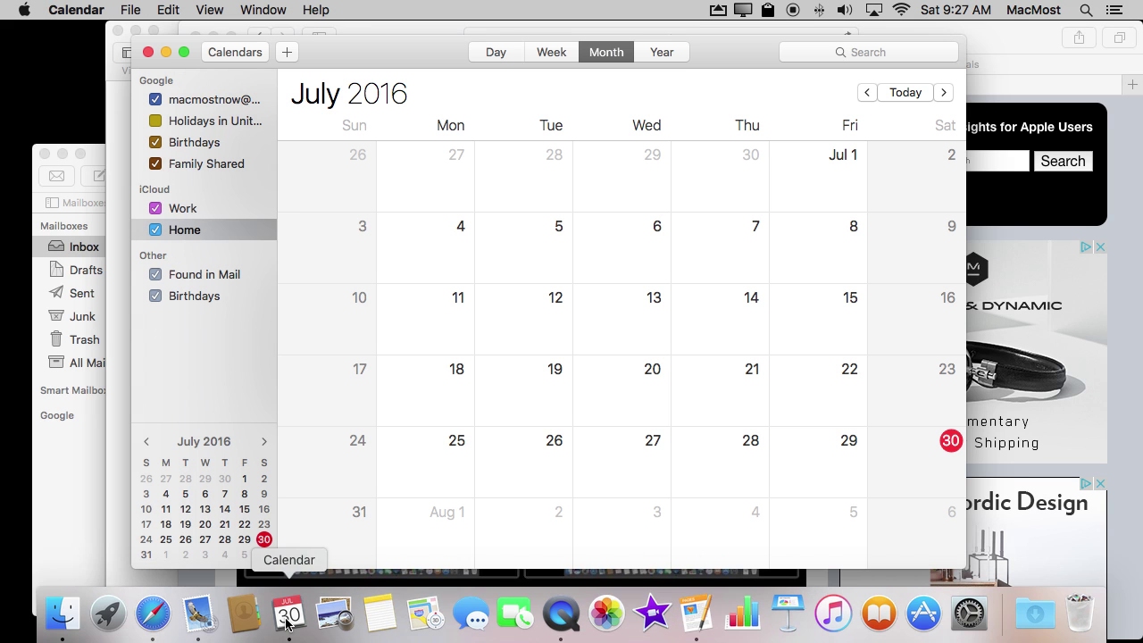
Bring the Safari window to the front and make it full screen
click(996, 40)
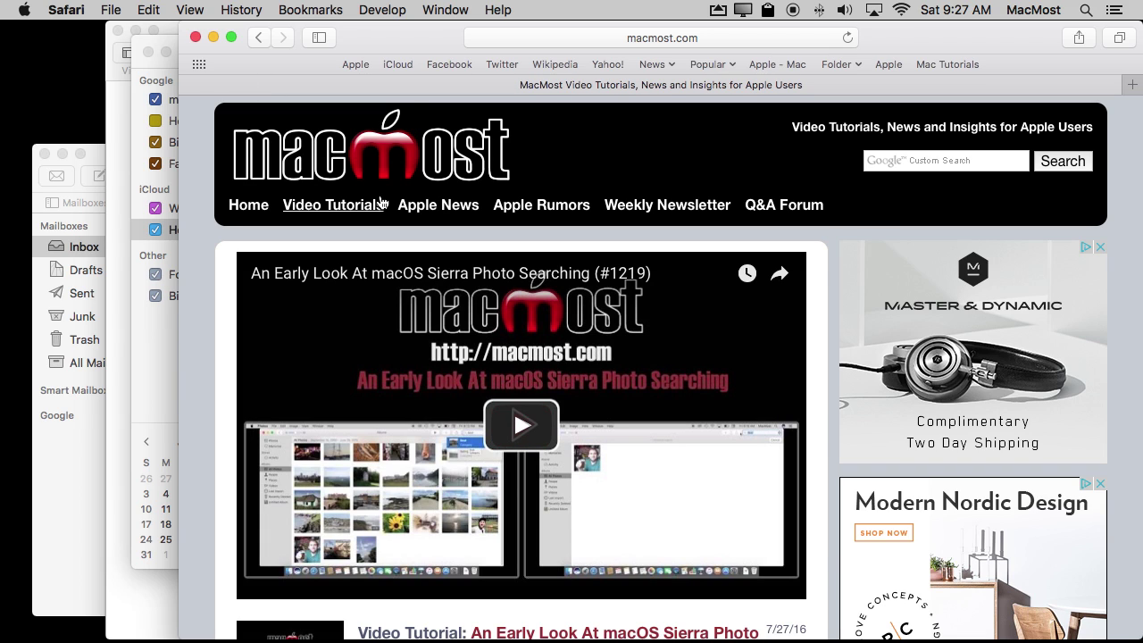
click(437, 37)
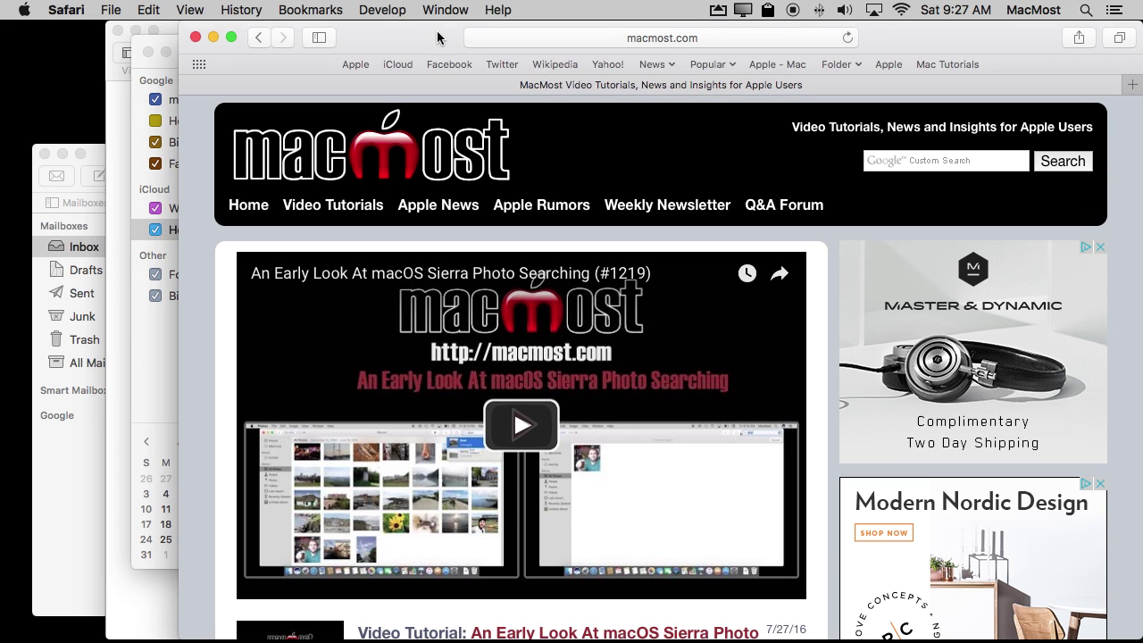
click(230, 36)
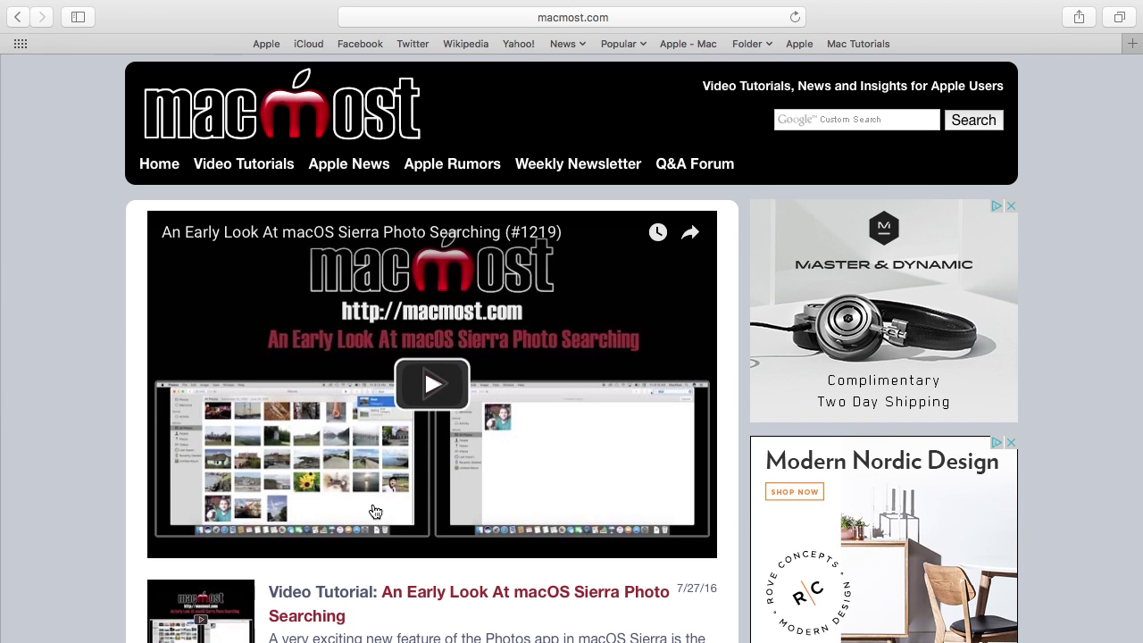
Switch from the Safari space to Desktop 1 through Mission Control and make the Calendar window full screen
mouse_move(132, 635)
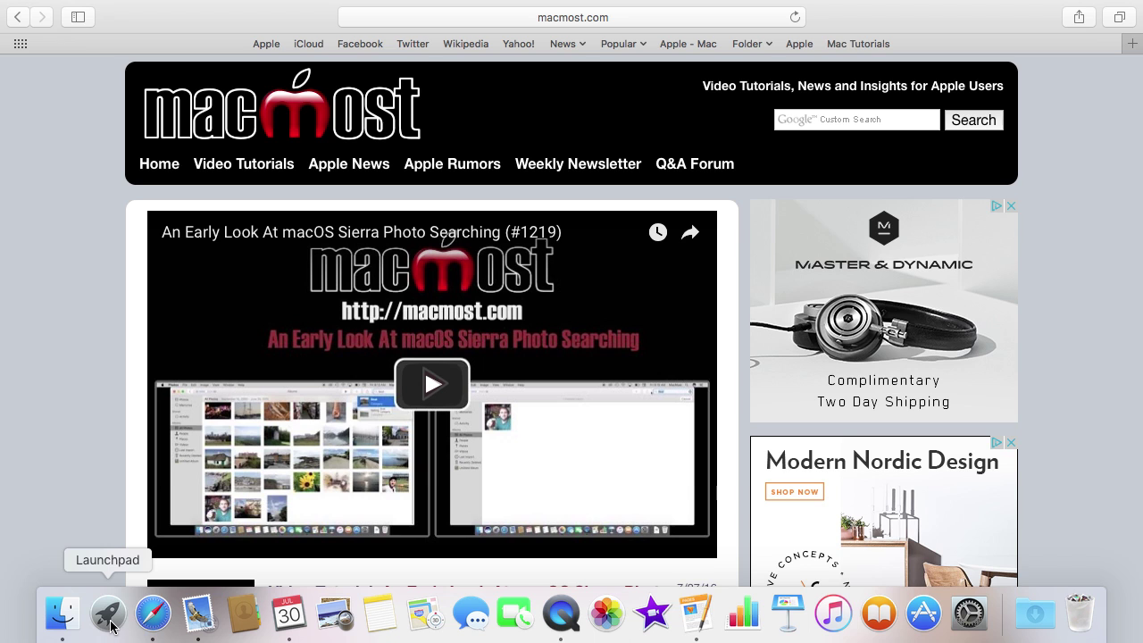
key(ctrl+Up)
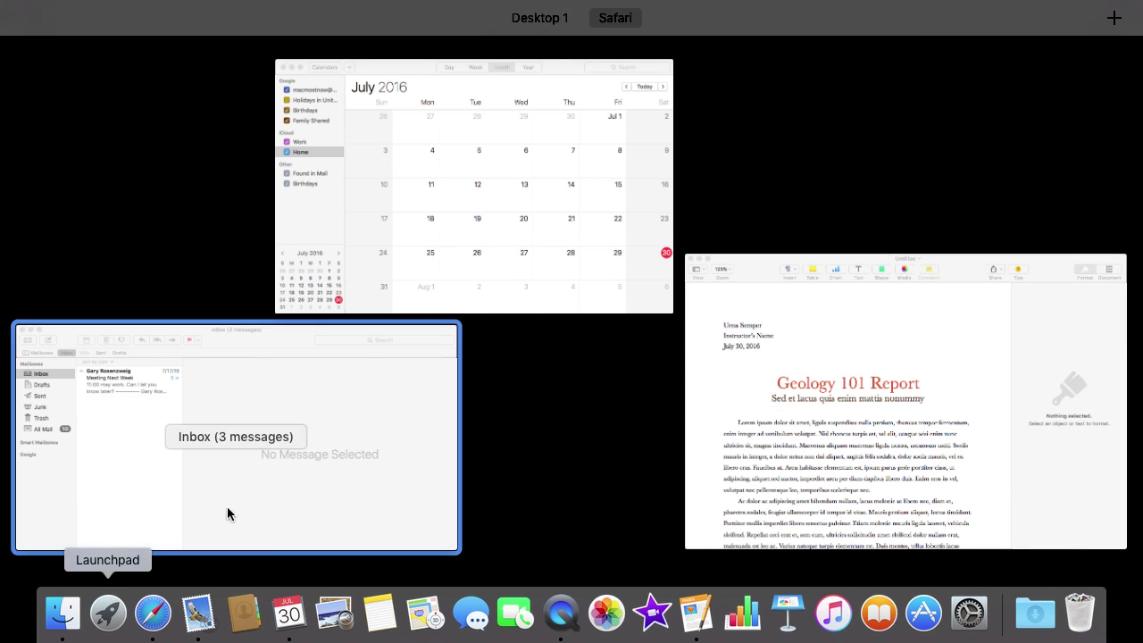
mouse_move(536, 33)
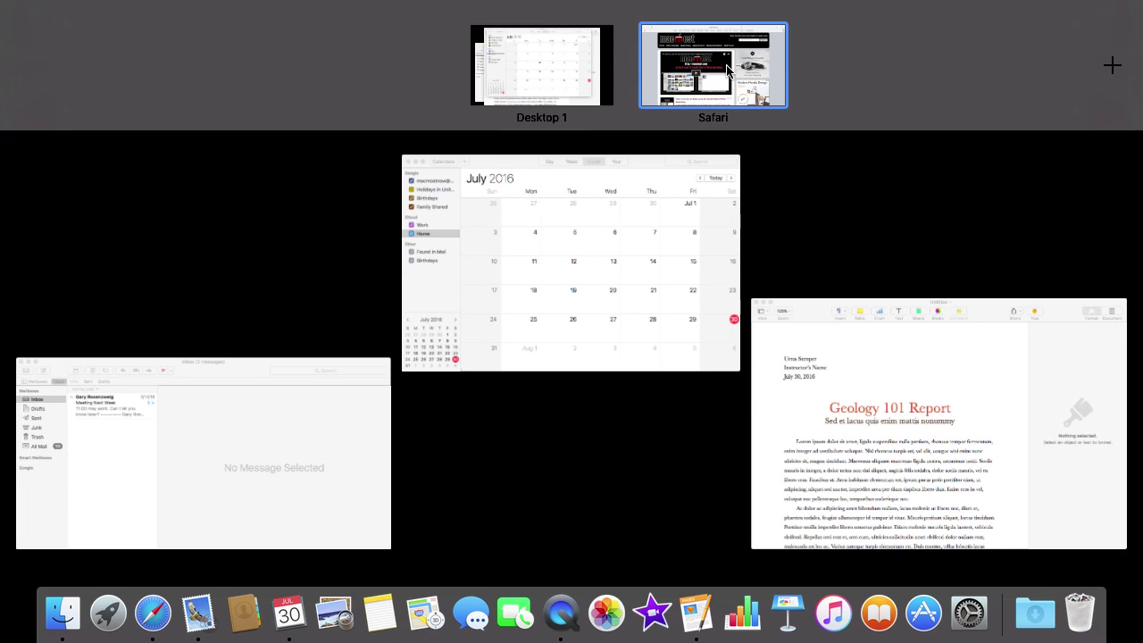
click(531, 73)
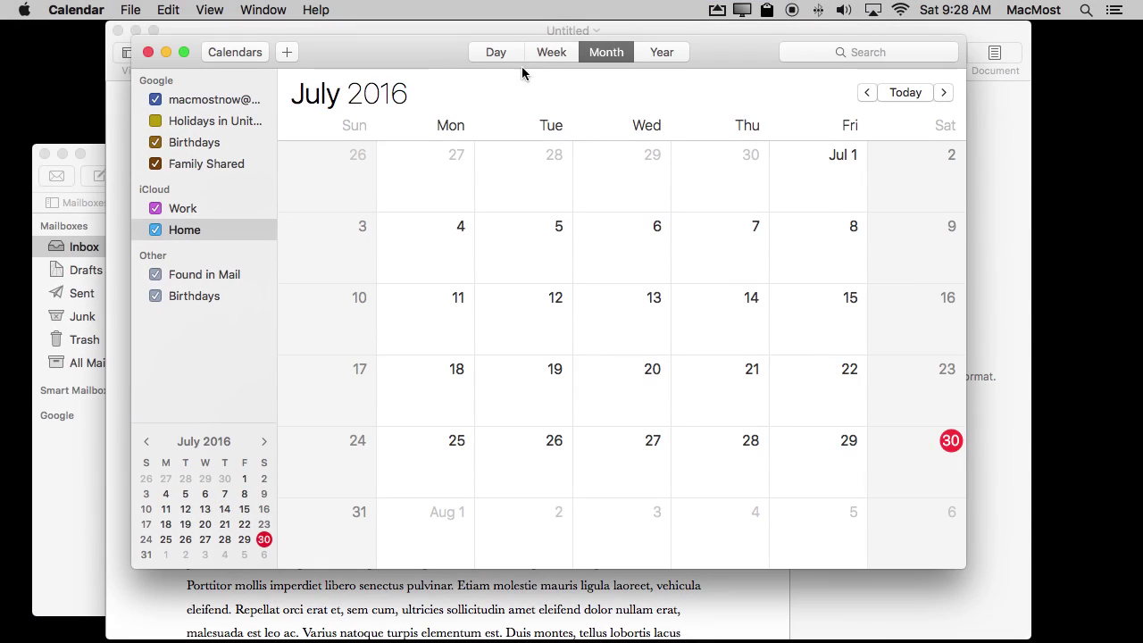
click(182, 51)
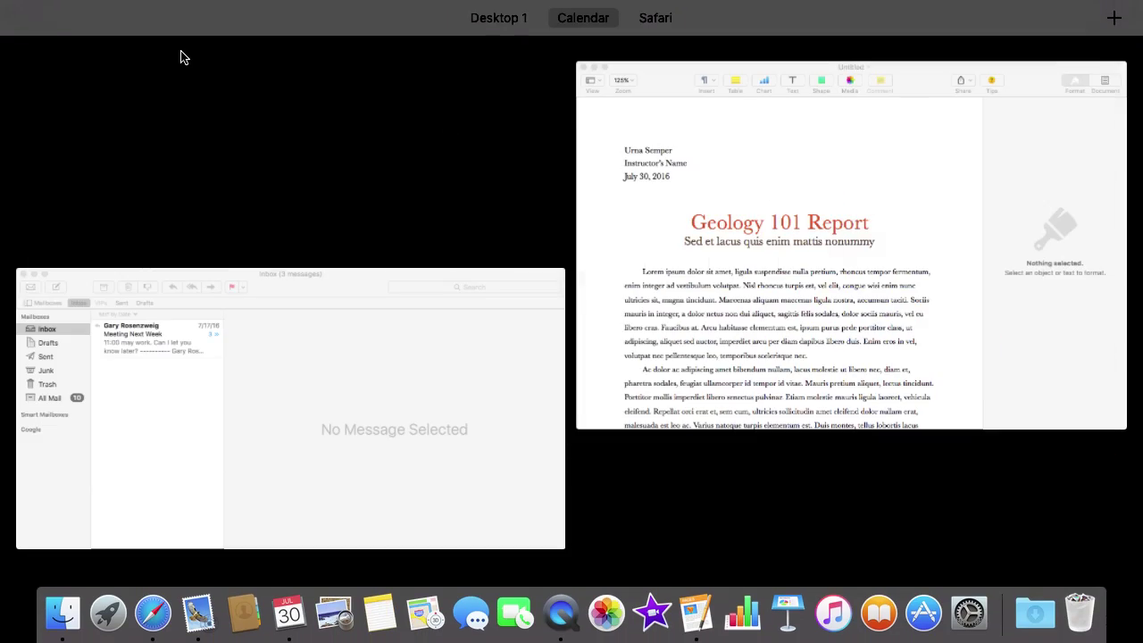
Return to Desktop 1 from the Calendar space and make the Pages document window full screen
mouse_move(551, 20)
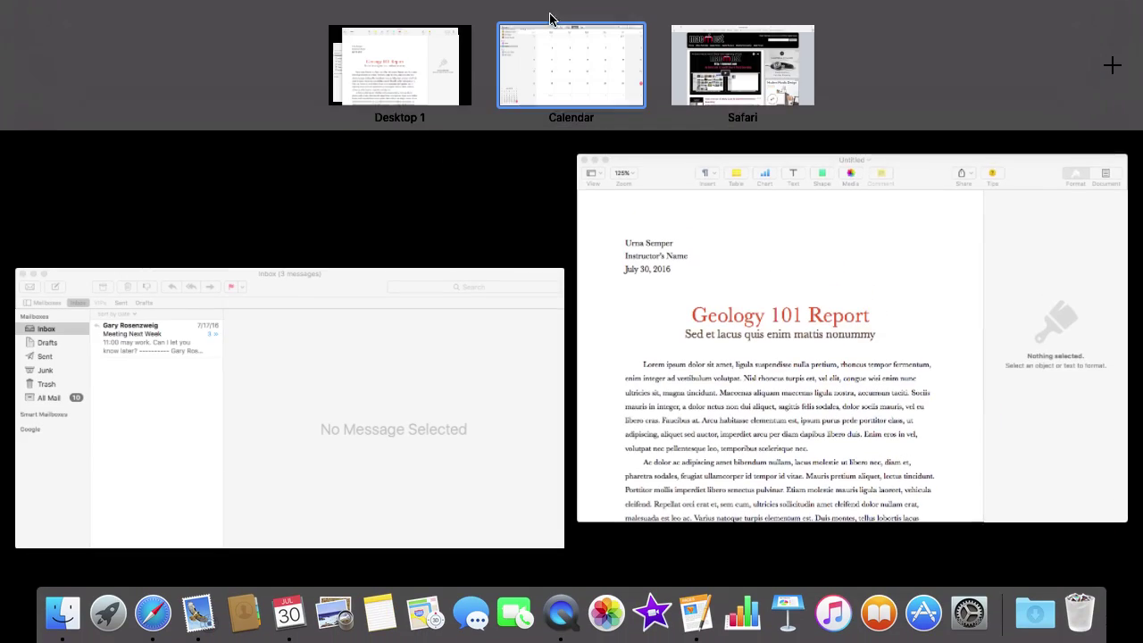
click(393, 83)
click(154, 32)
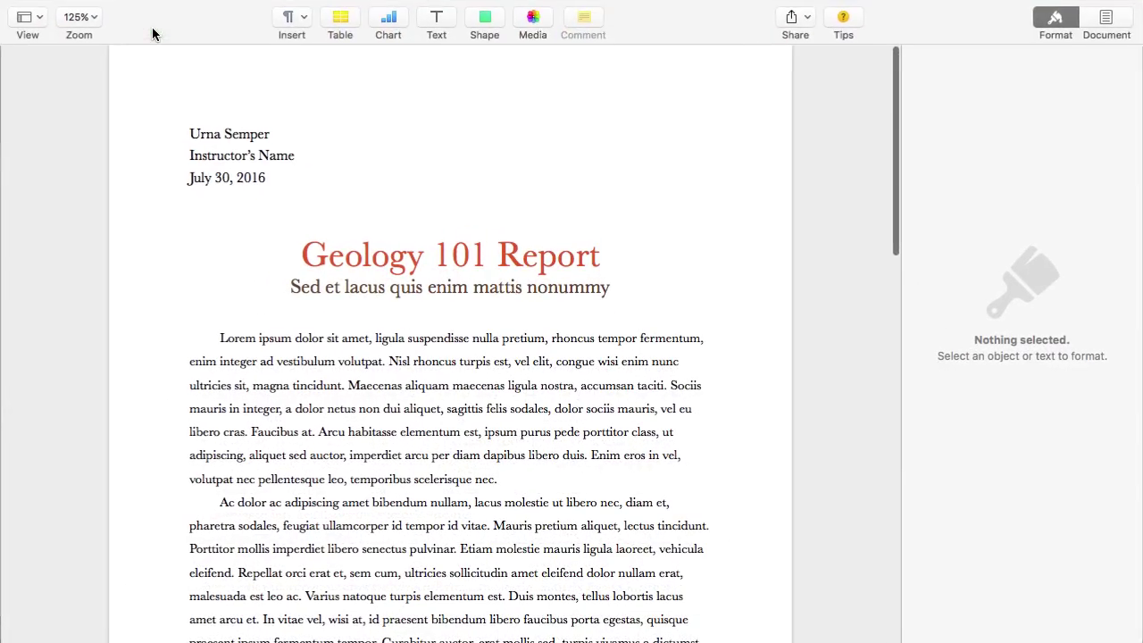
Show all spaces in Mission Control and switch to the full-screen Mail space
key(ctrl+Up)
mouse_move(226, 89)
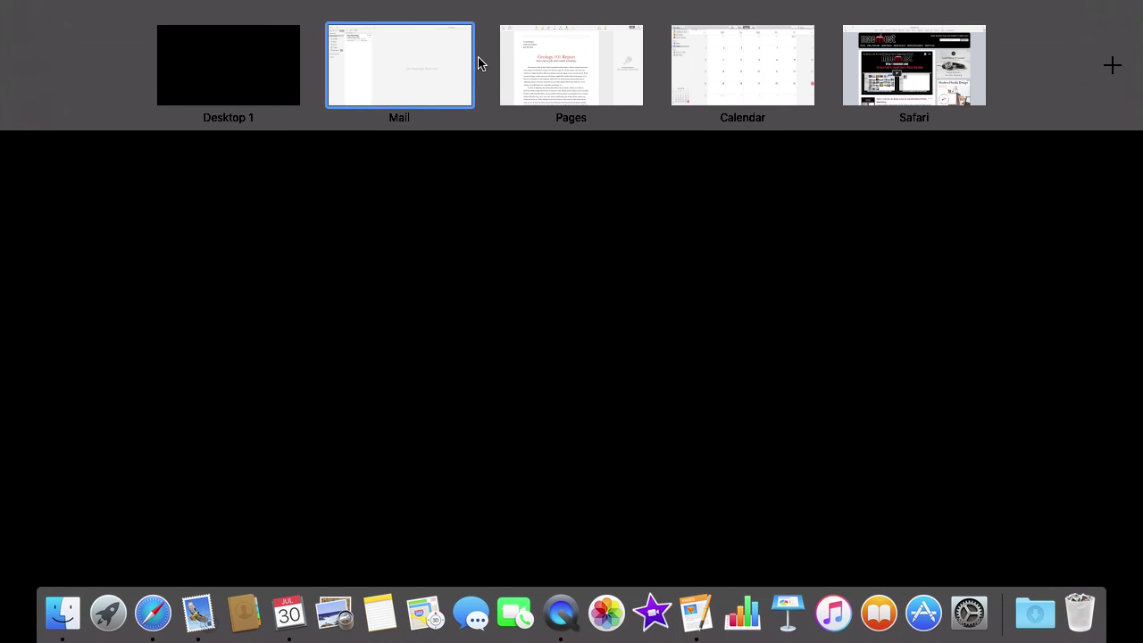
click(437, 69)
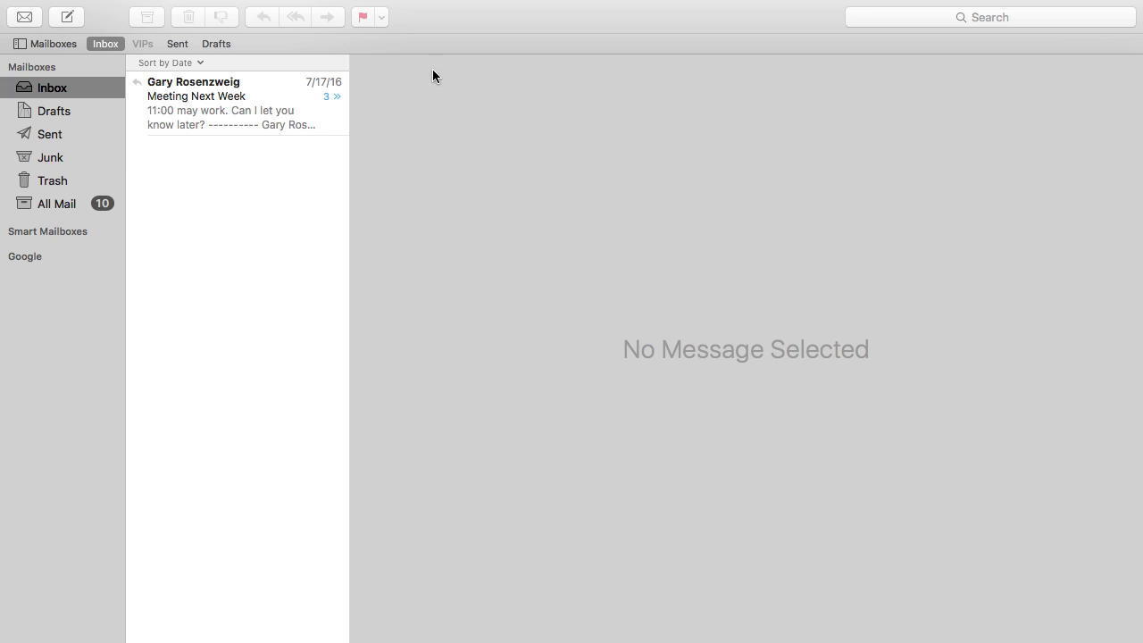
Move through the full-screen spaces from Mail towards Safari and all the way back to Desktop 1
key(ctrl+Right)
key(ctrl+Right)
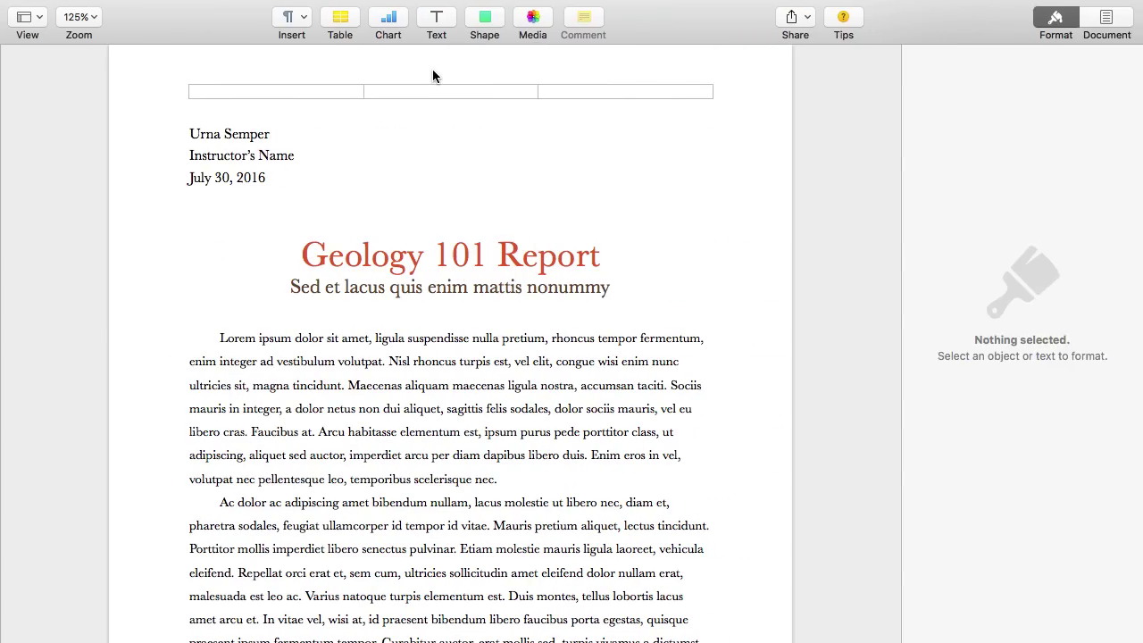
key(ctrl+Right)
key(ctrl+Left)
key(ctrl+Left)
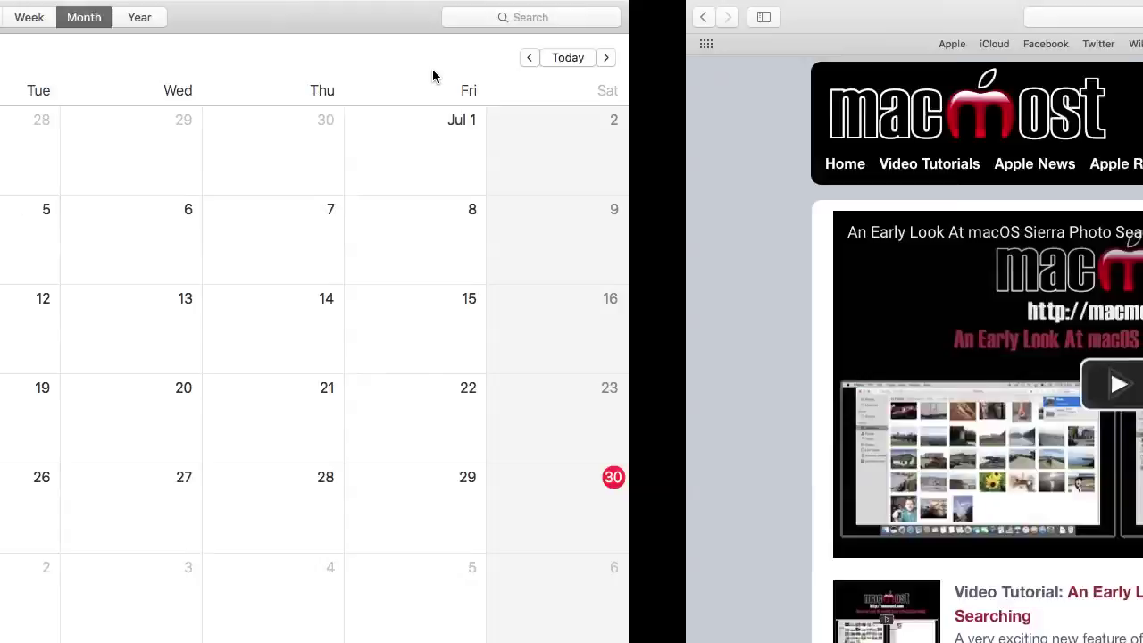
key(ctrl+Left)
key(ctrl+Left)
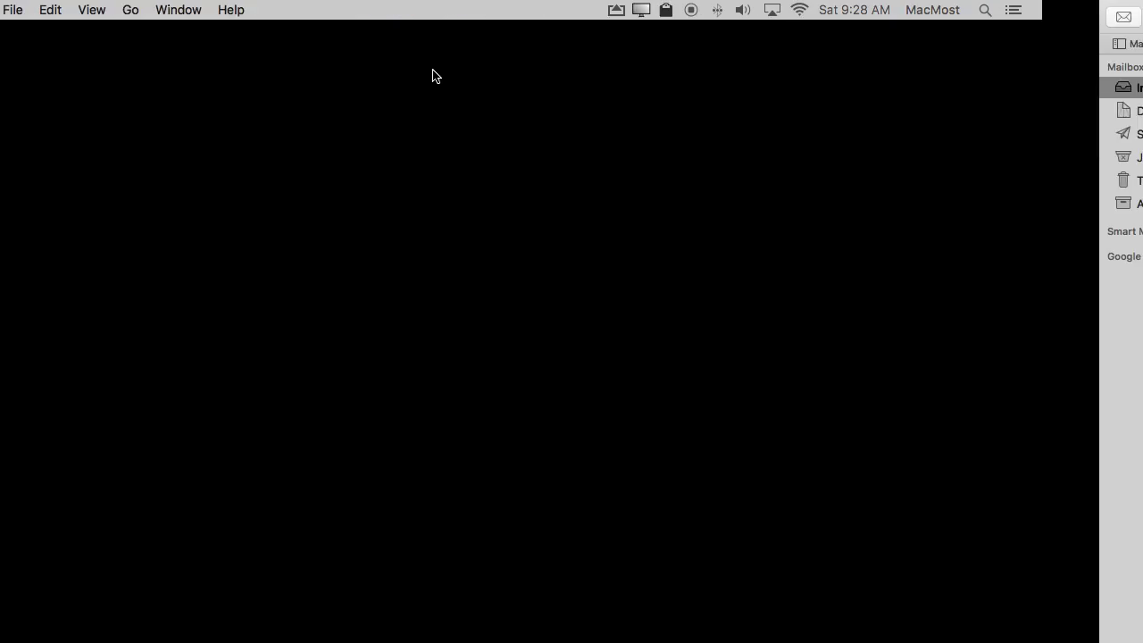
Switch from Desktop 1 to Mail and alternate between the Mail and Pages spaces, ending on Mail
key(ctrl+Right)
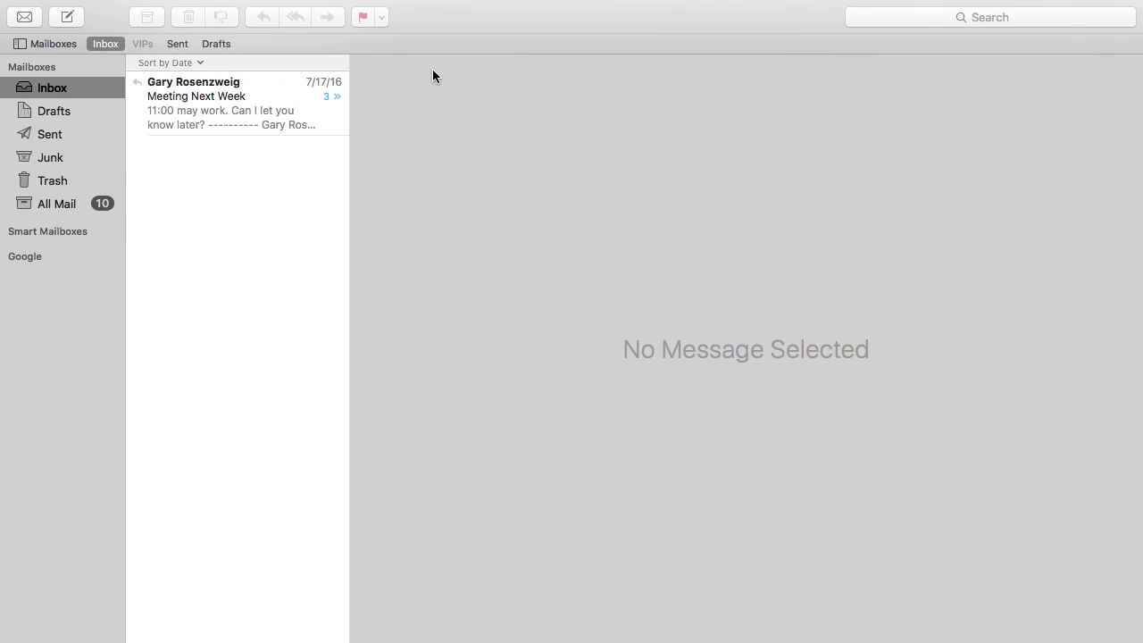
key(ctrl+Right)
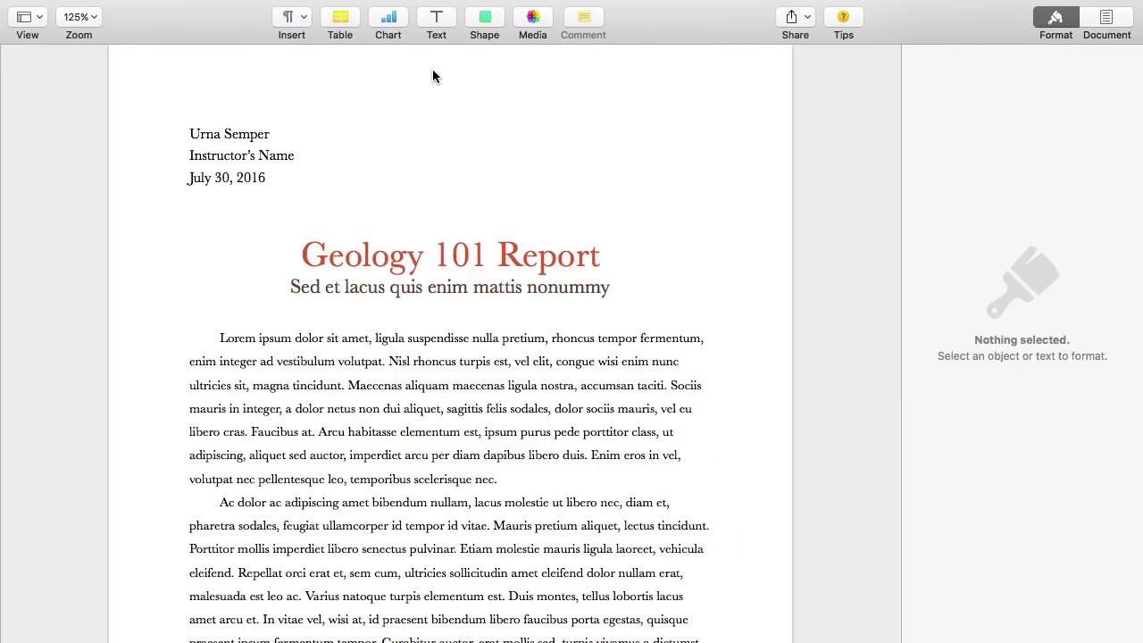
key(ctrl+Left)
key(ctrl+Right)
key(ctrl+Left)
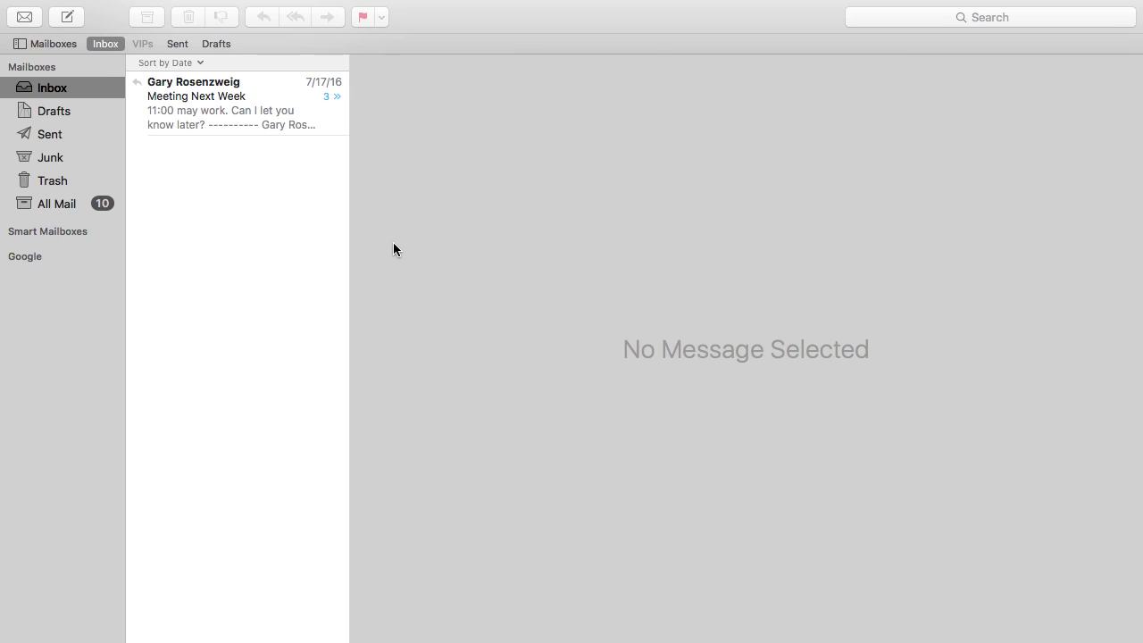
Move forward from Mail through Pages and Calendar to the Safari space, and go back one space to Calendar
key(ctrl+Right)
key(ctrl+Right)
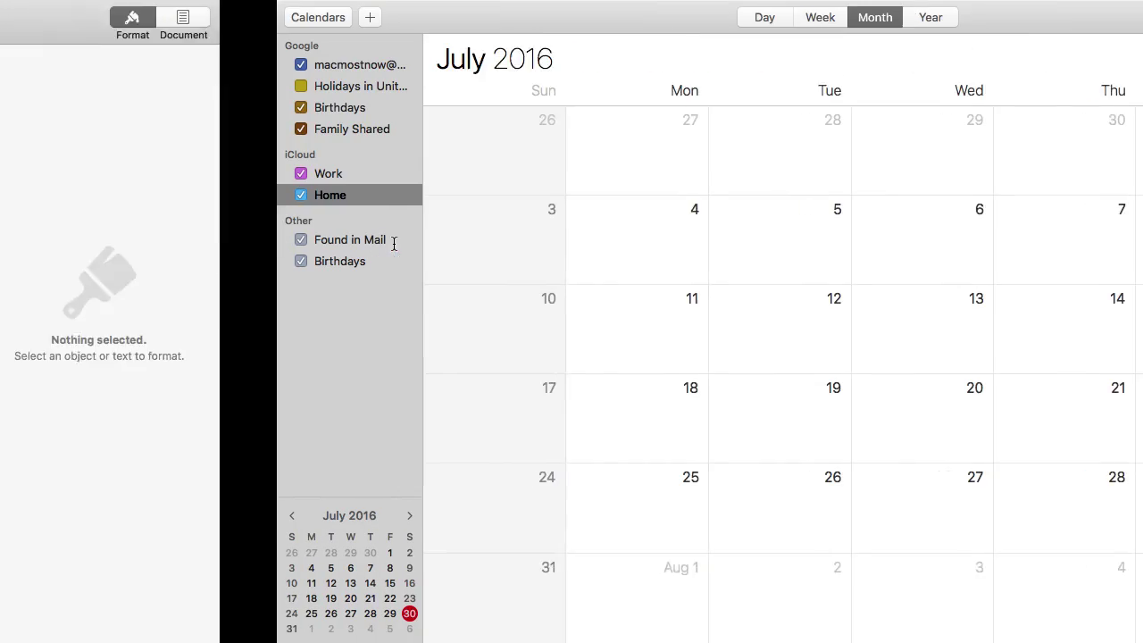
key(ctrl+Right)
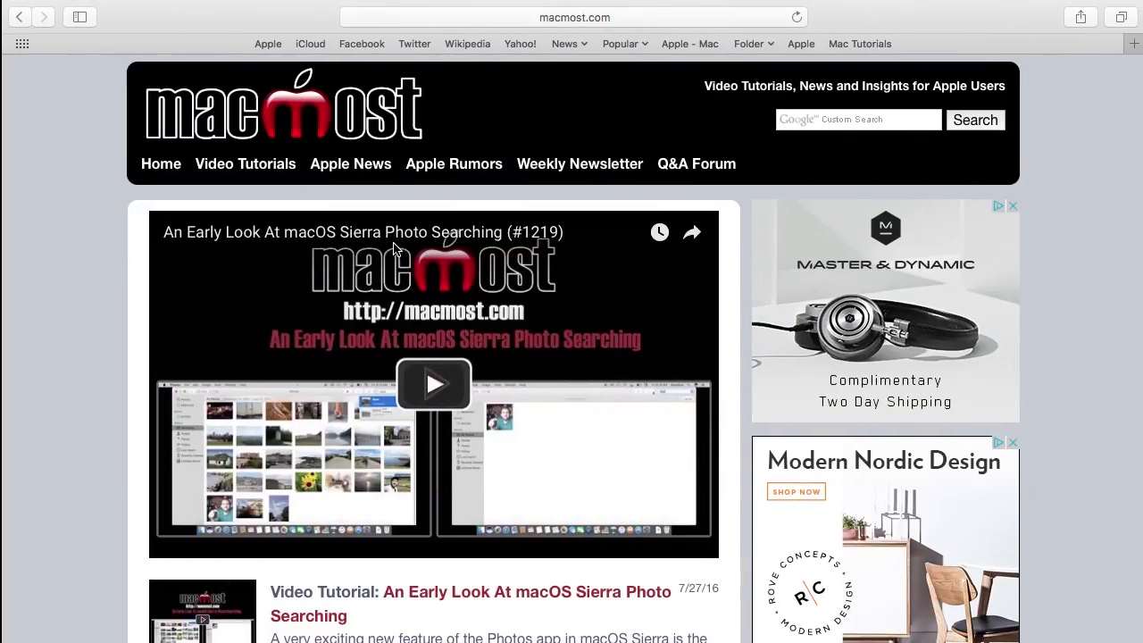
key(ctrl+Left)
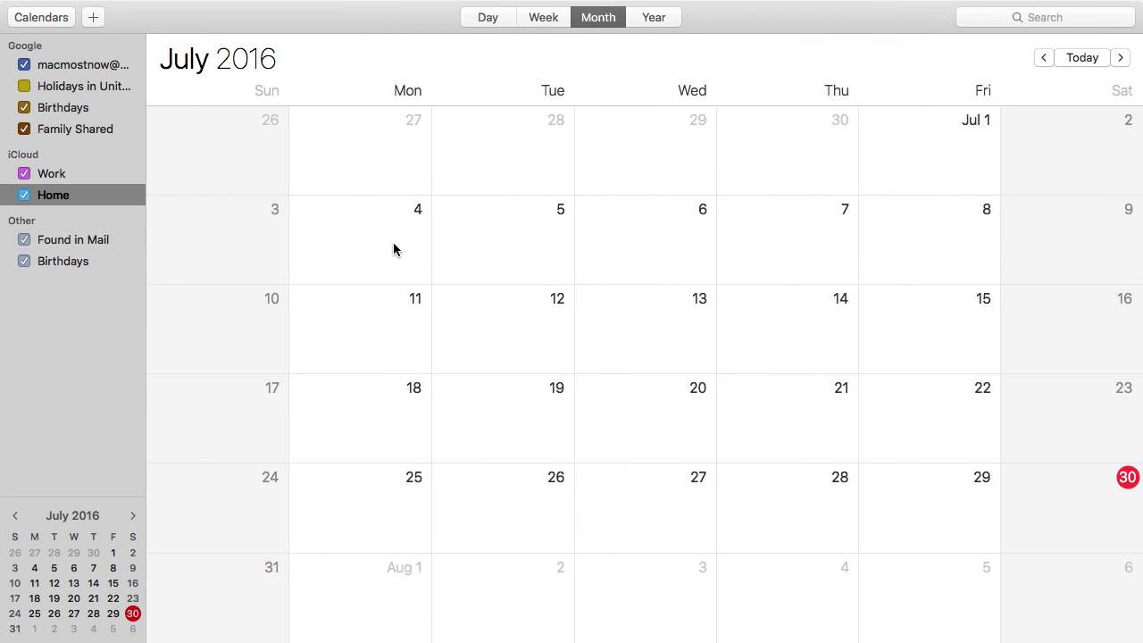
Reorder the spaces in Mission Control so that Safari comes directly after Pages and before Calendar
key(ctrl+Up)
mouse_move(651, 21)
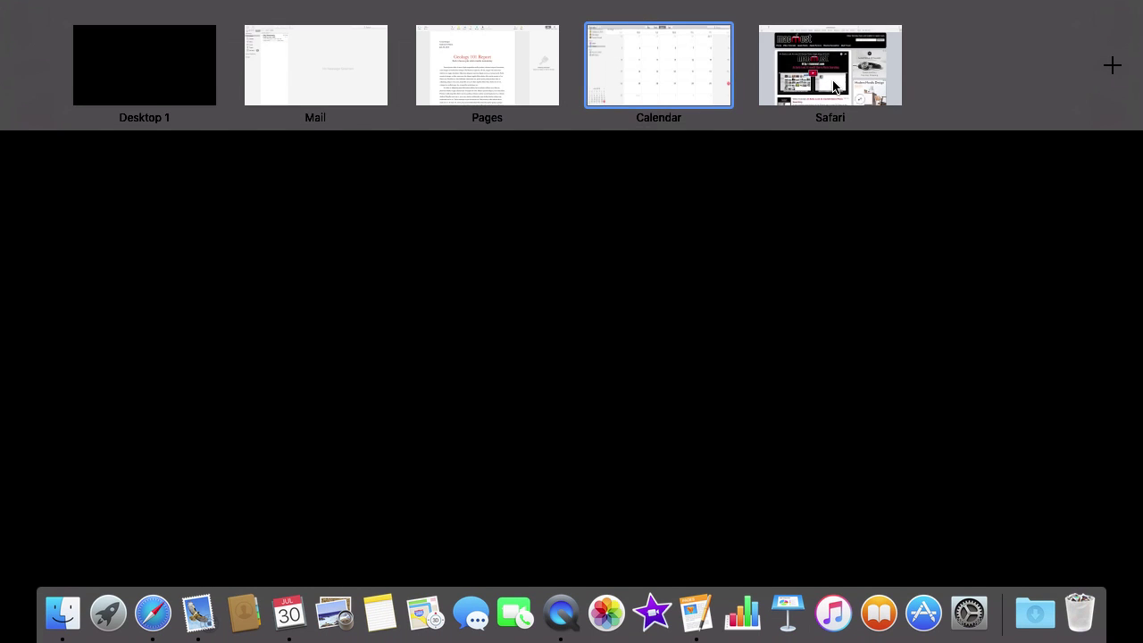
drag(834, 86, 768, 93)
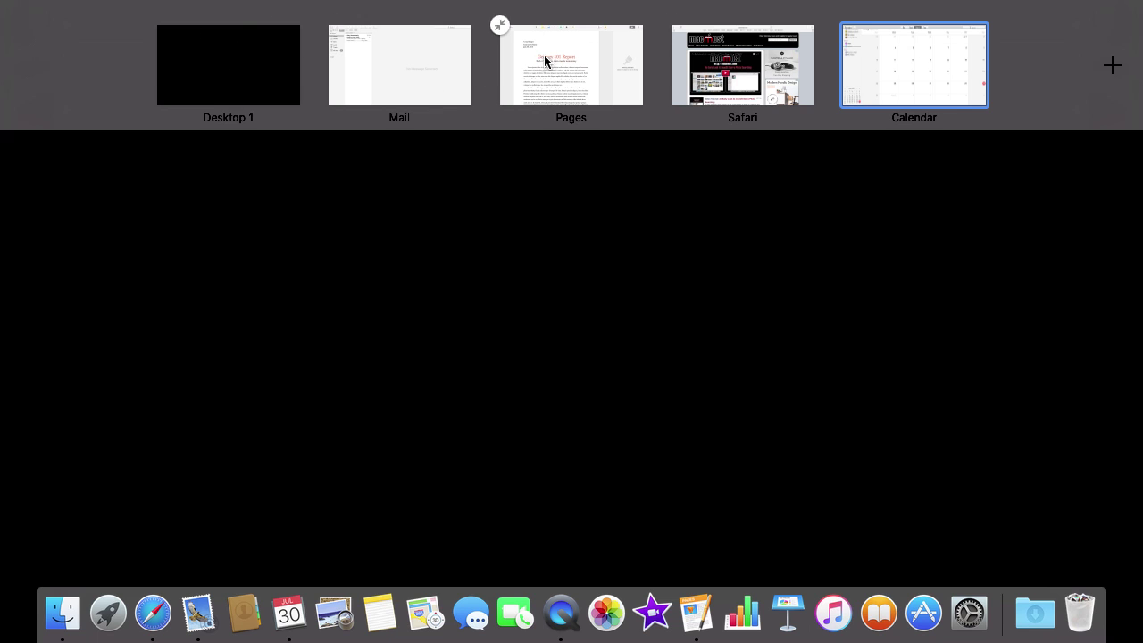
Open the Mail space and move through the reordered Pages, Safari and Calendar spaces, returning to Pages
click(419, 61)
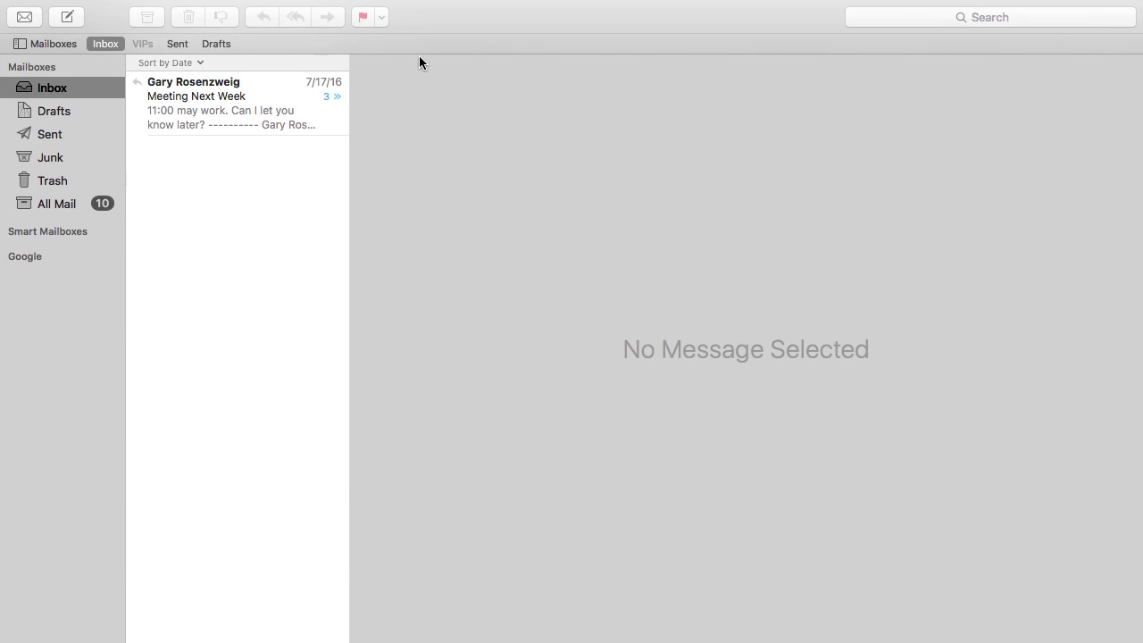
key(ctrl+Right)
key(ctrl+Right)
key(ctrl+Right)
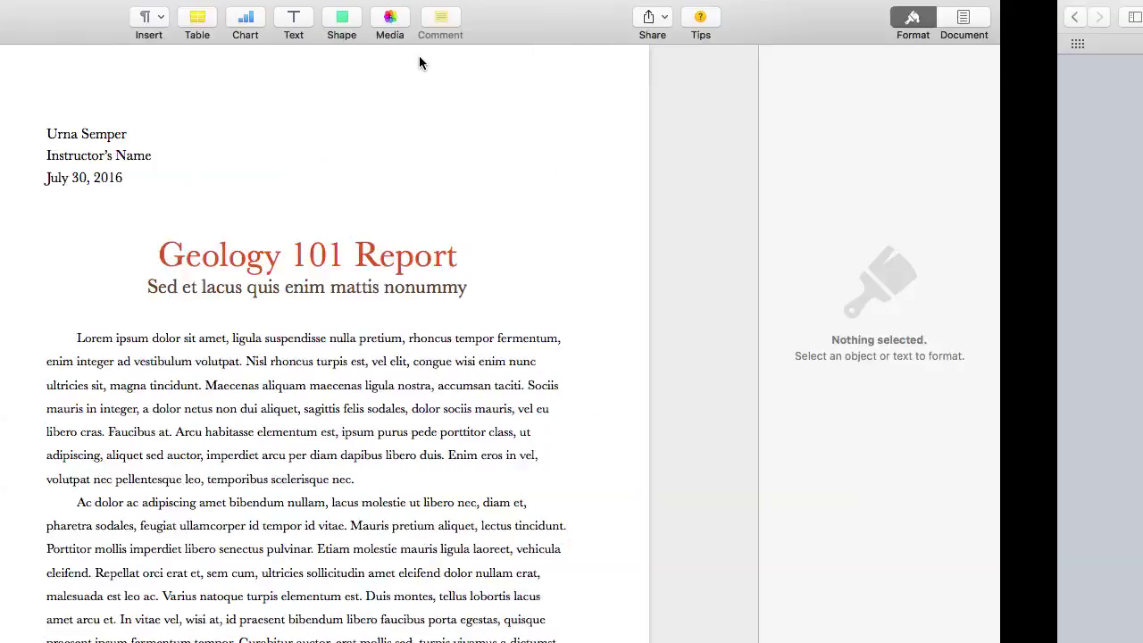
key(ctrl+Left)
key(ctrl+Left)
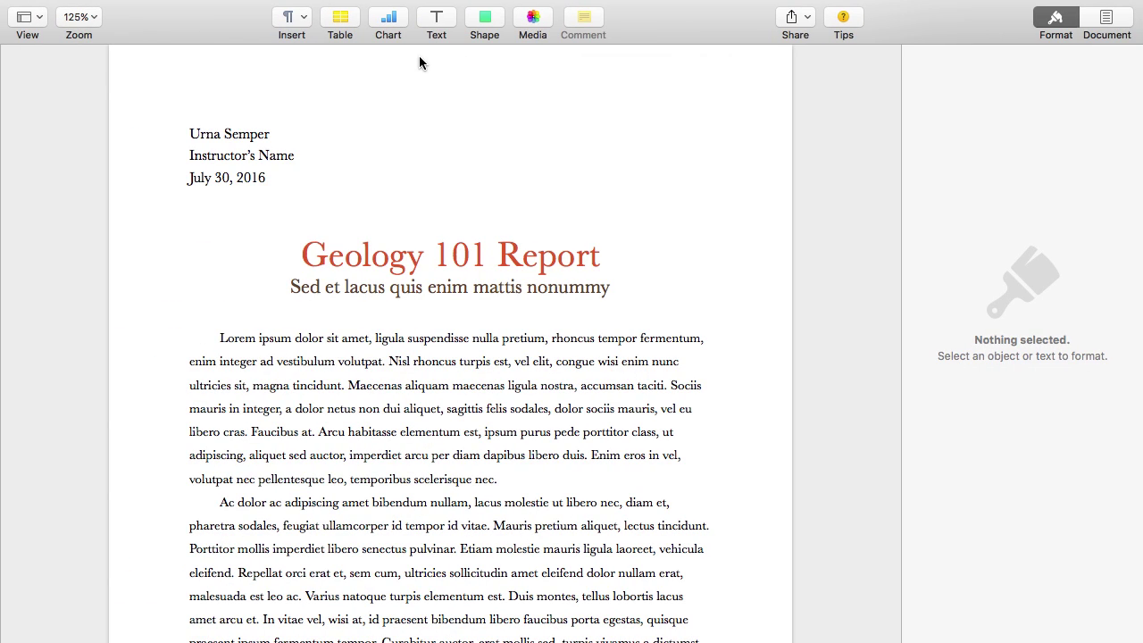
Switch from Pages to the Mail space and back, and quit Pages
key(ctrl+Left)
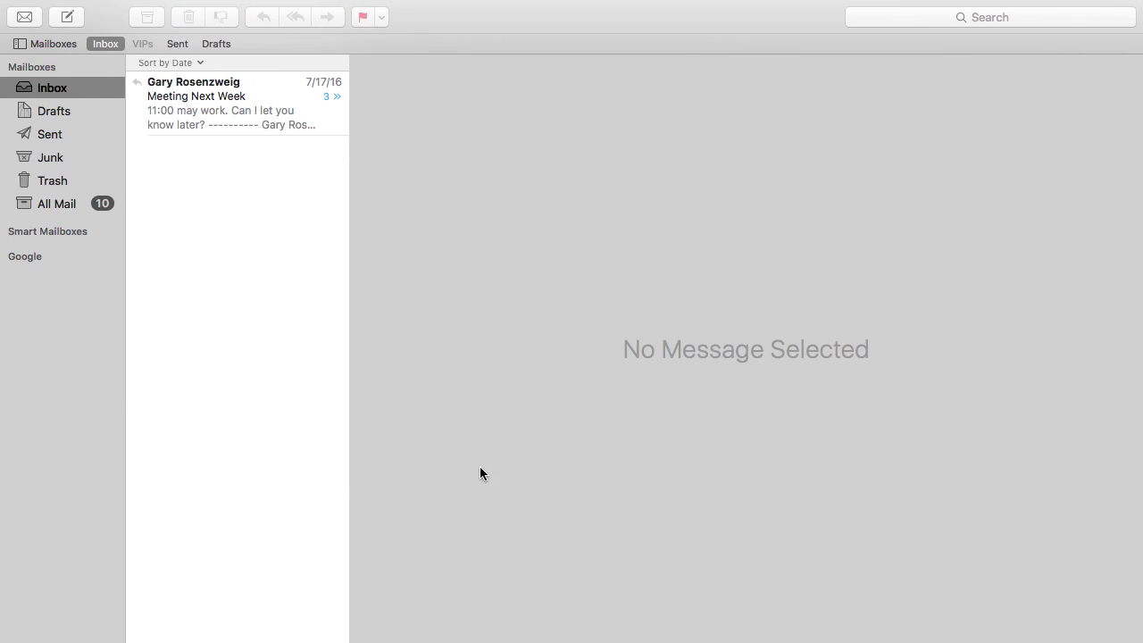
key(ctrl+Right)
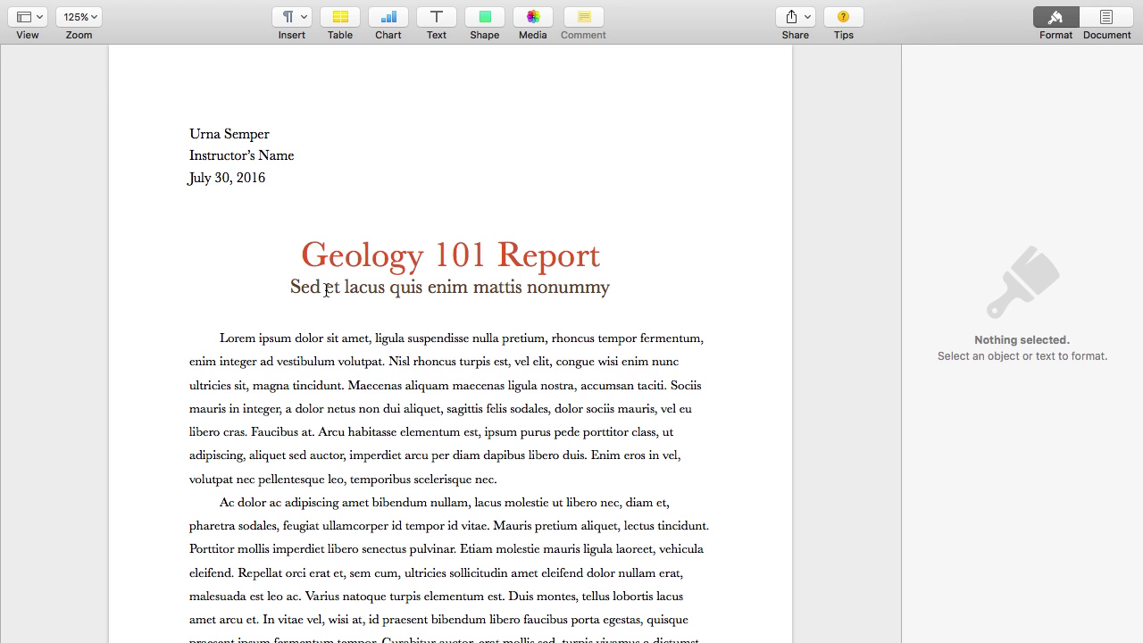
key(super+q)
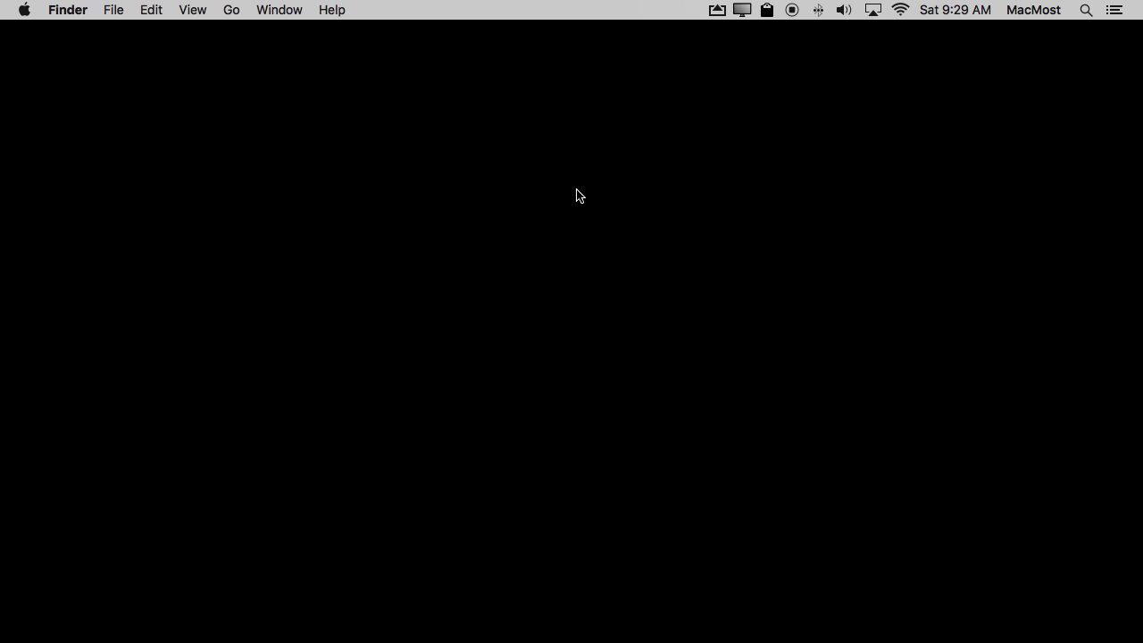
Open System Preferences and view the Point & Click settings of the Trackpad
click(25, 12)
click(66, 59)
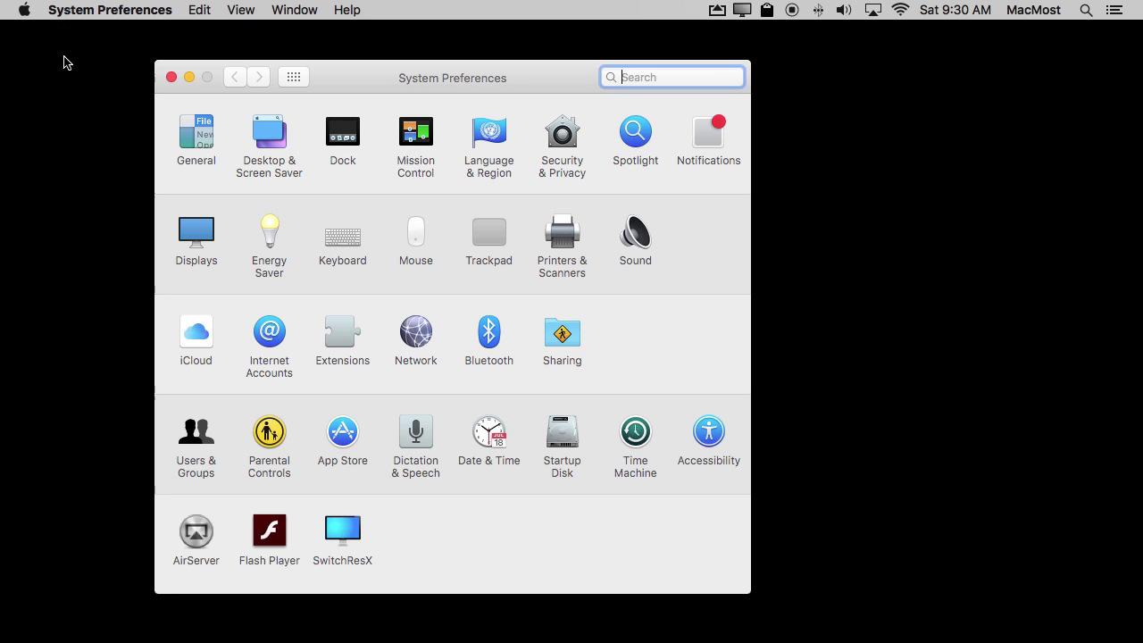
click(487, 230)
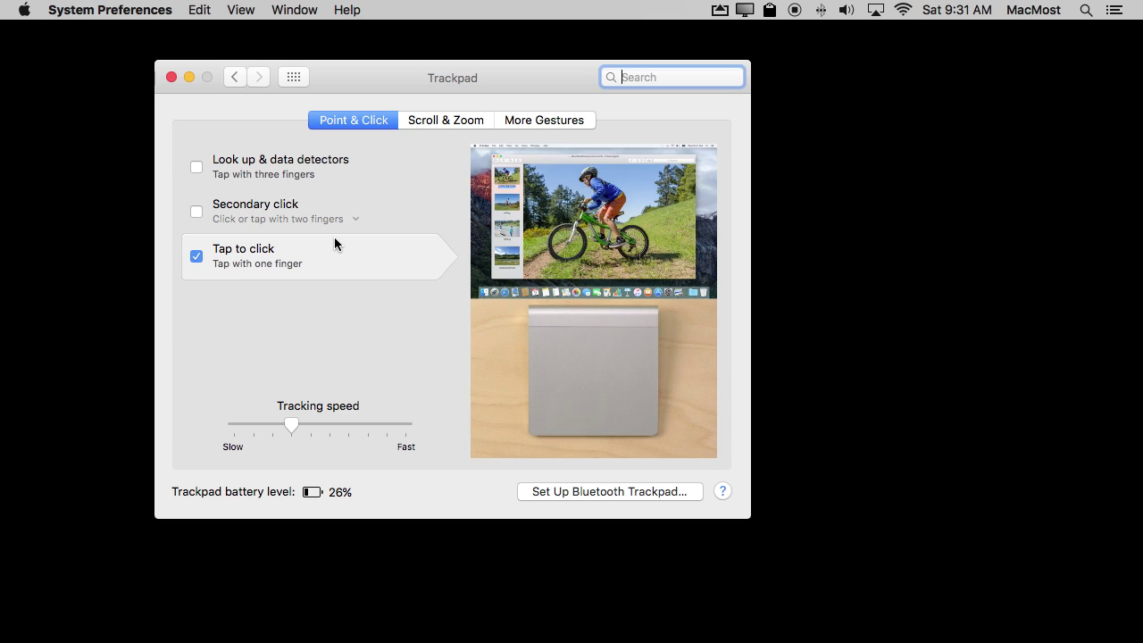
Enable Sticky Keys in the Keyboard section of the Accessibility preferences
click(291, 78)
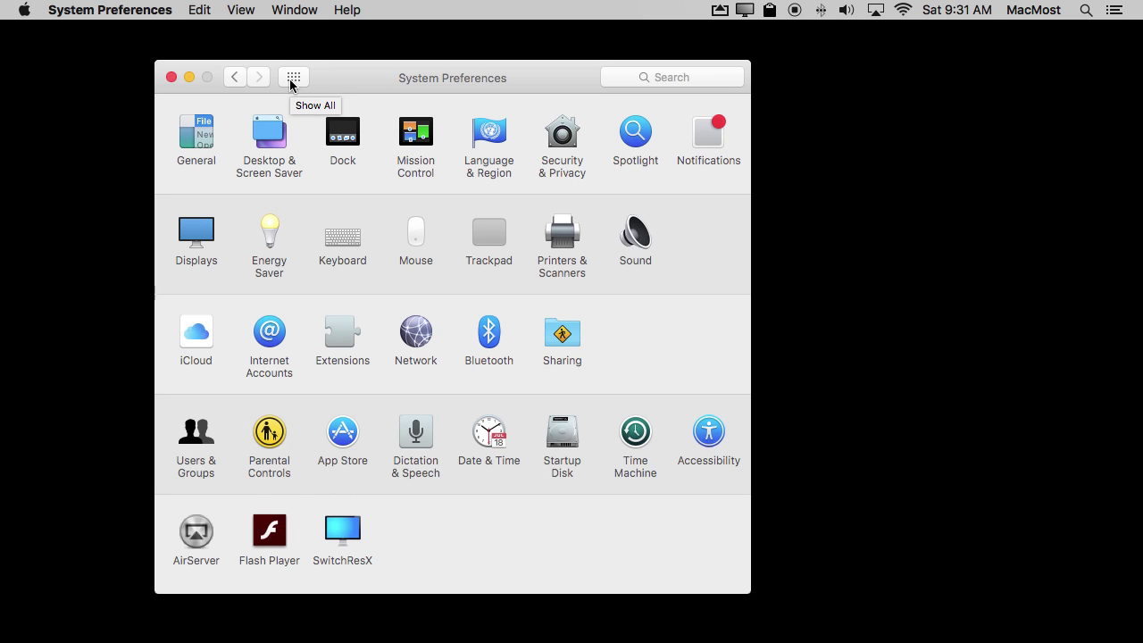
click(712, 432)
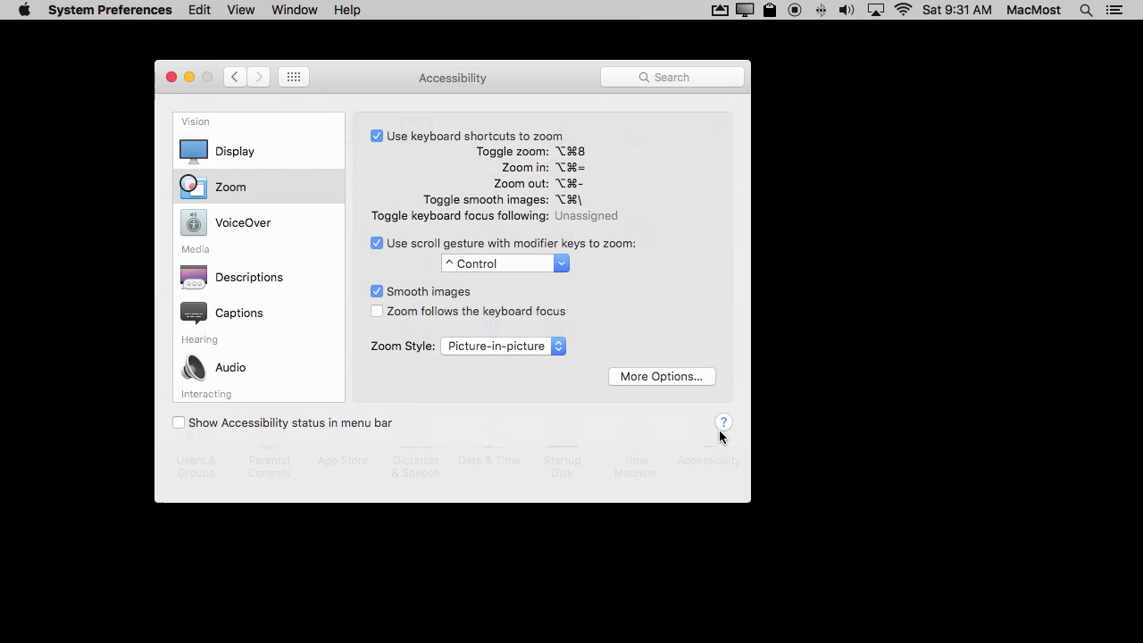
scroll(277, 334, down, 5)
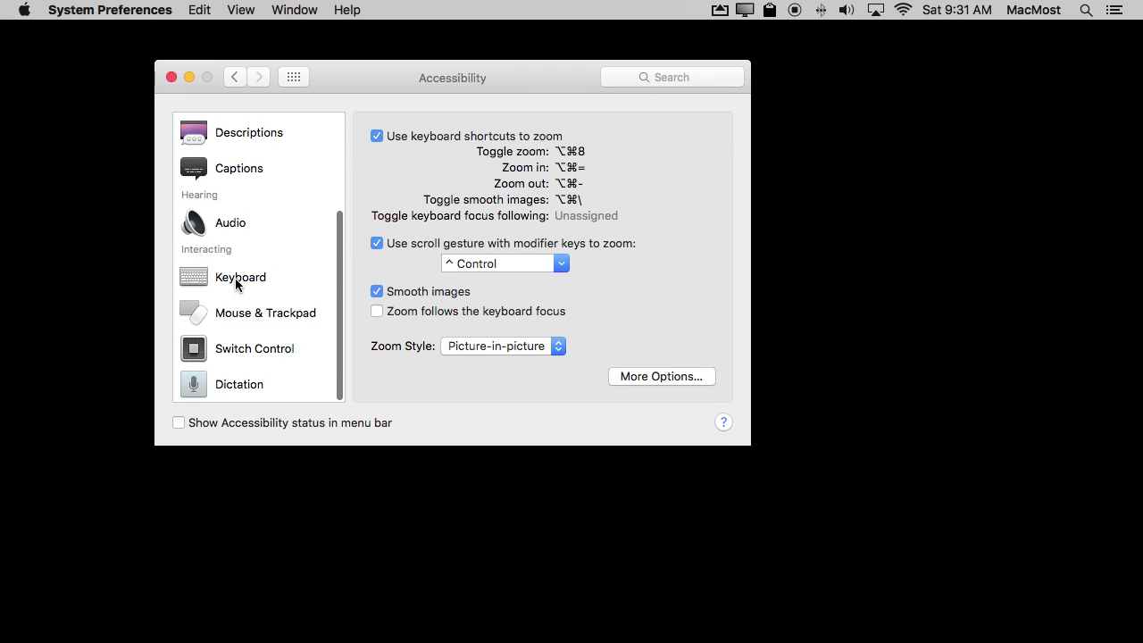
click(237, 283)
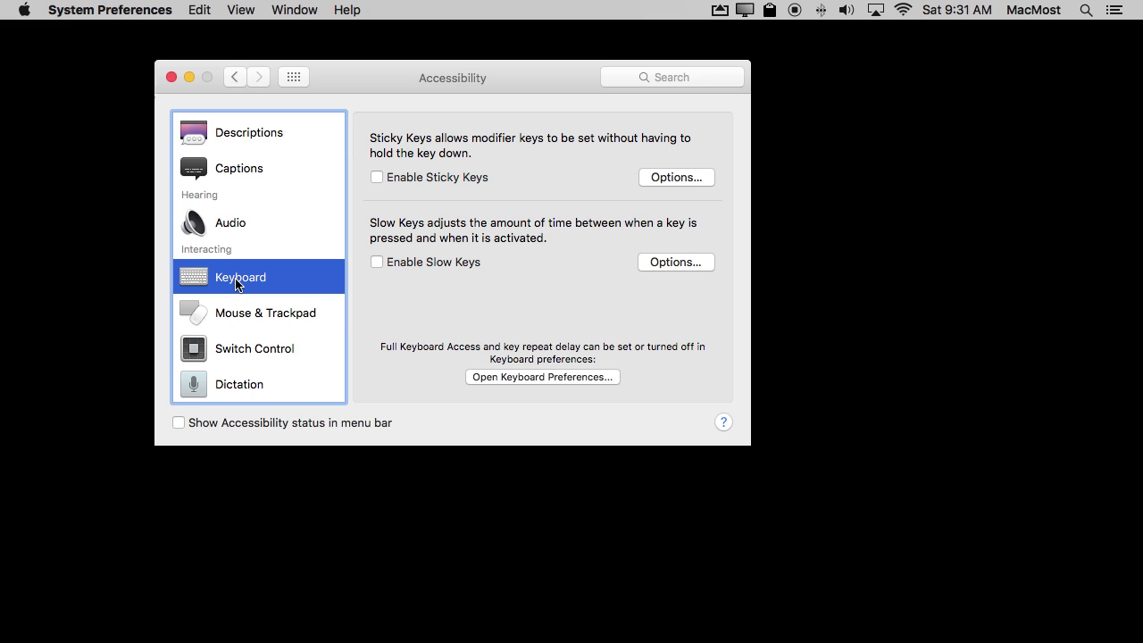
click(422, 181)
Look at the shortcuts of the Edit commands and review the Sticky Keys options, accepting them as set
click(198, 9)
click(199, 9)
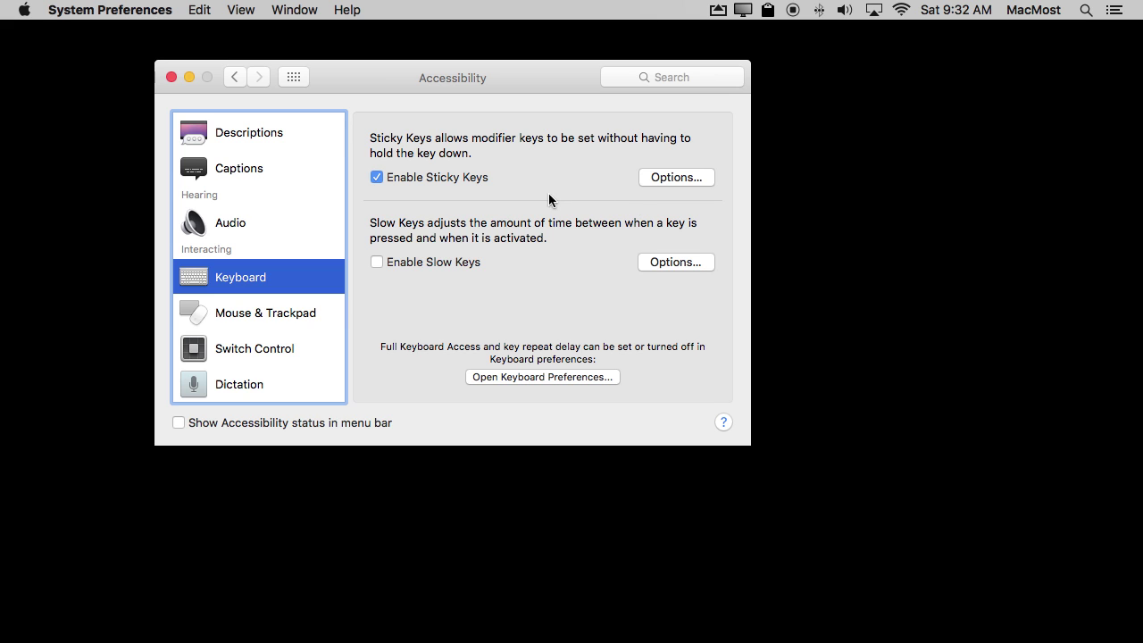
click(192, 9)
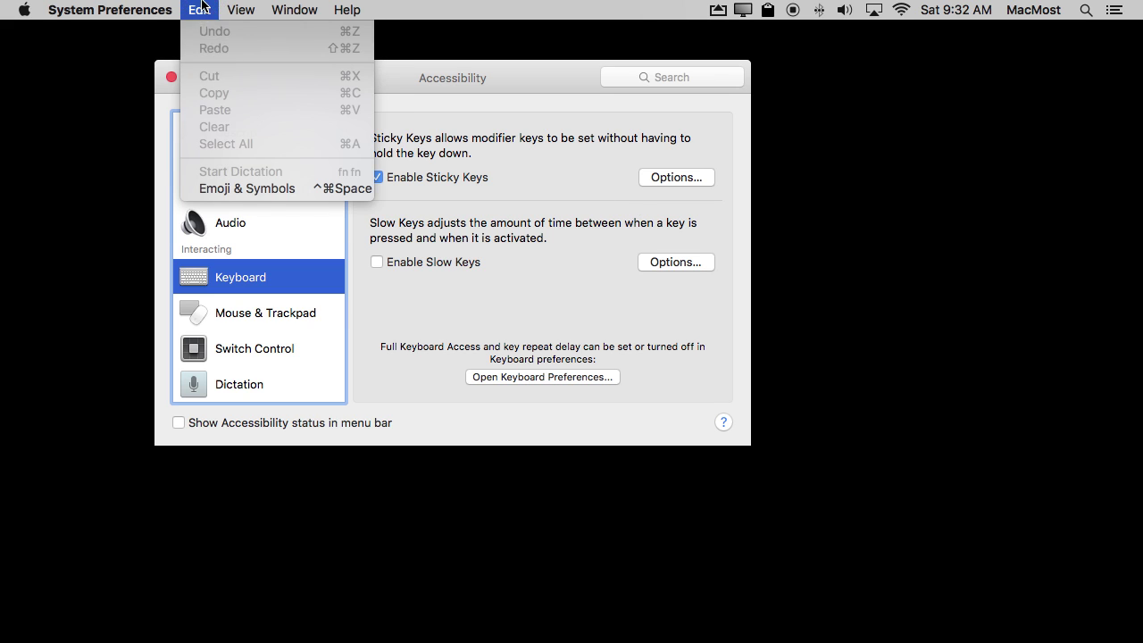
click(201, 7)
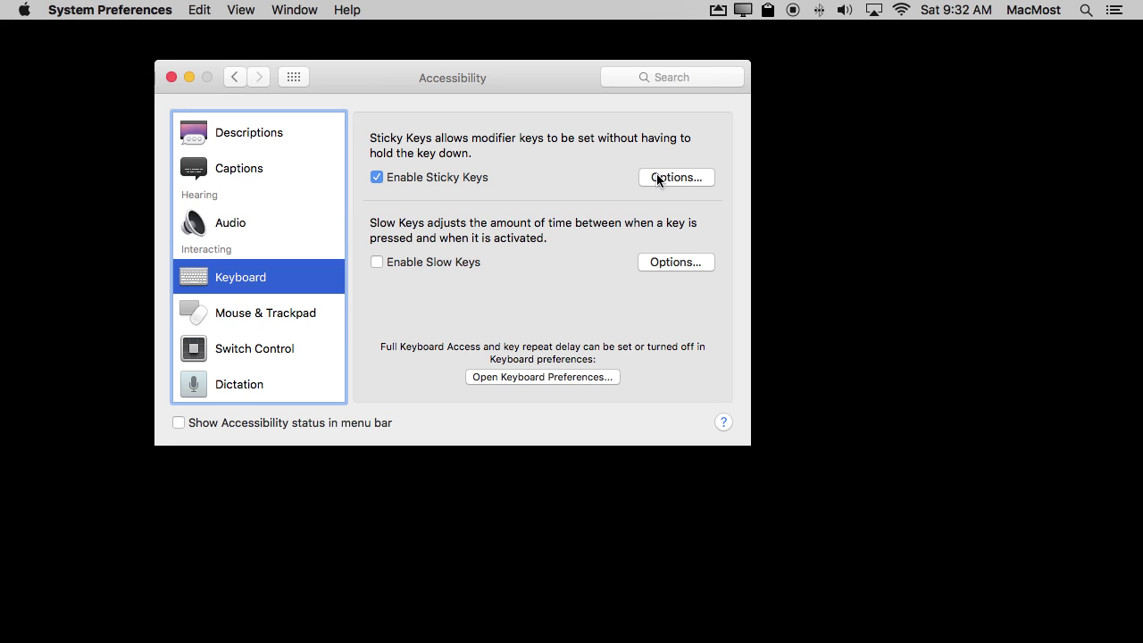
click(679, 177)
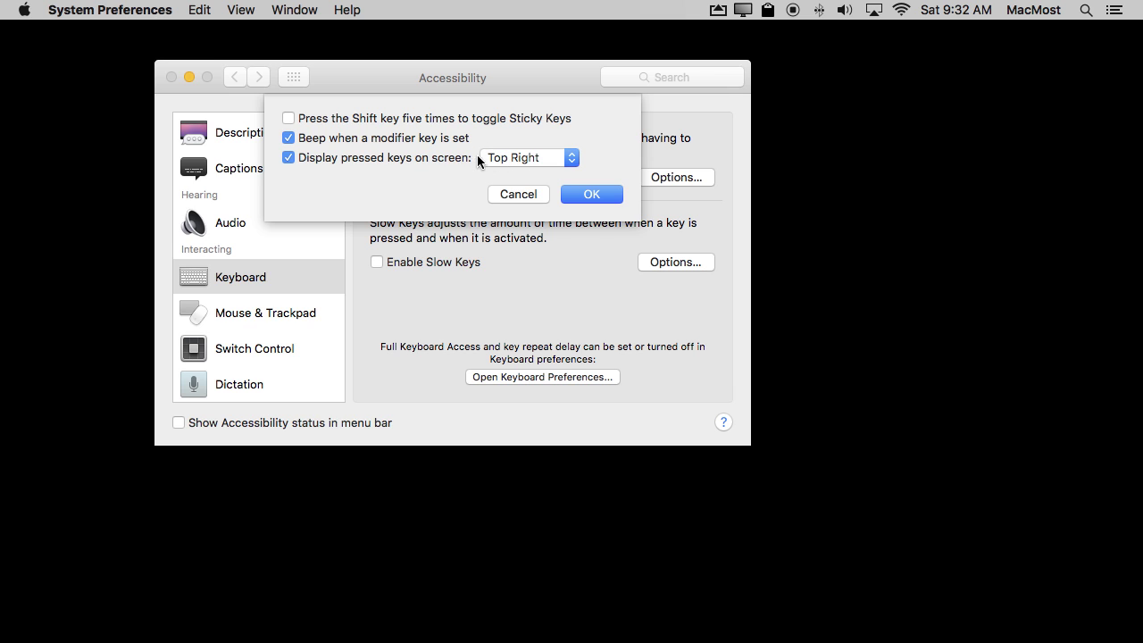
click(604, 195)
Switch to Pages and replace the report's body text with "This is a test."
mouse_move(589, 635)
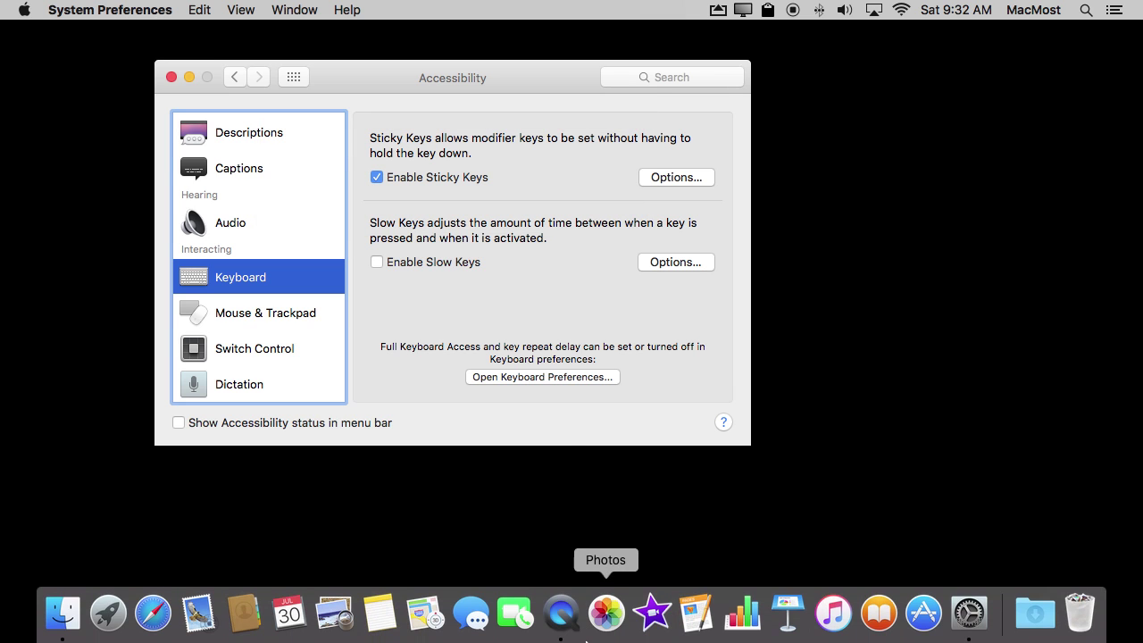
click(696, 614)
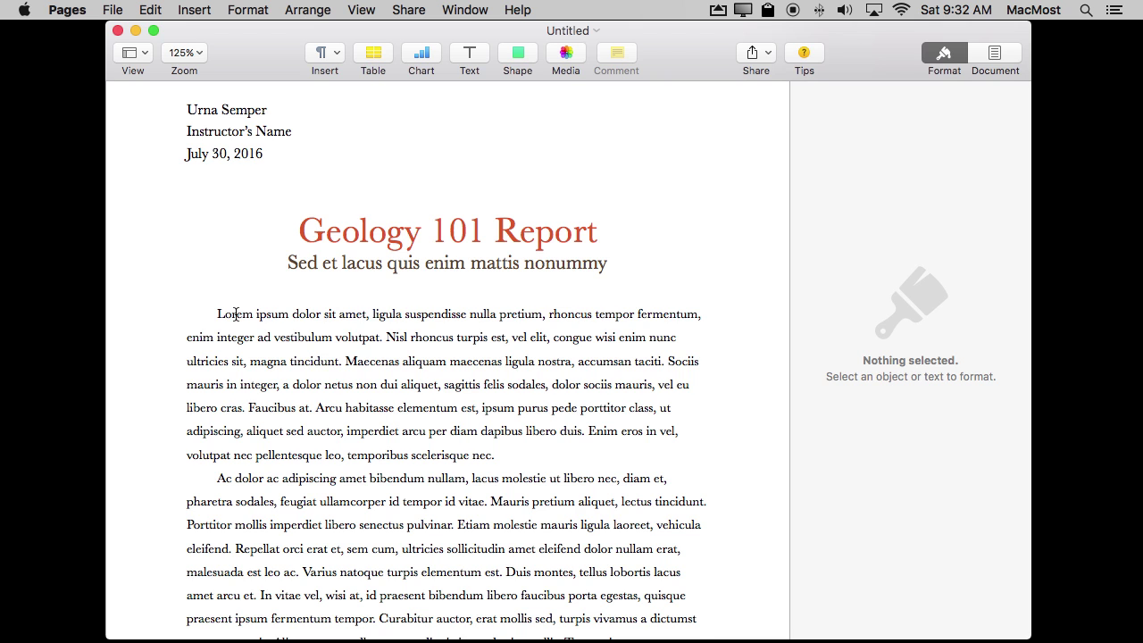
drag(236, 315, 268, 638)
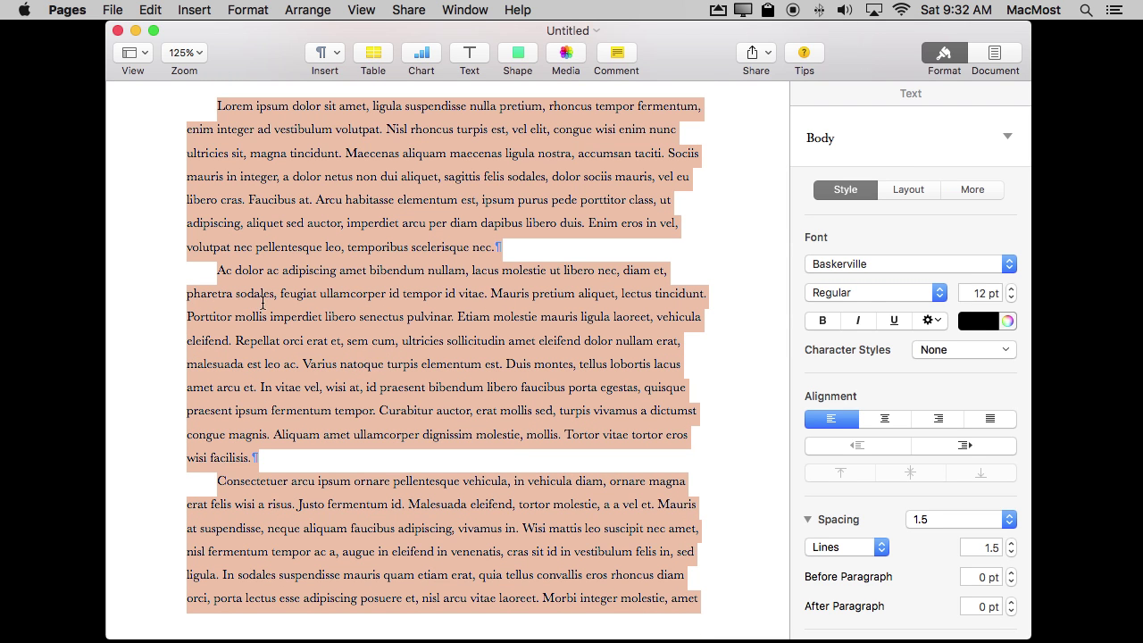
key(BackSpace)
text(This is a test.)
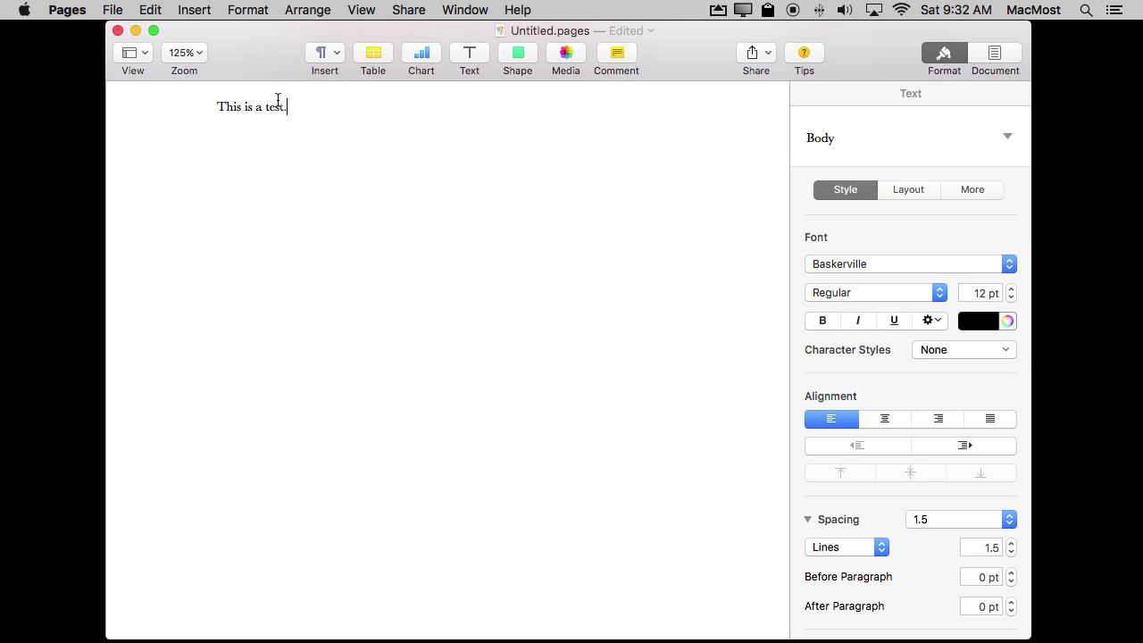
Cut the word "test" from the sentence and paste it after the period, using Sticky Keys for the Command modifier
double_click(271, 108)
key(super)
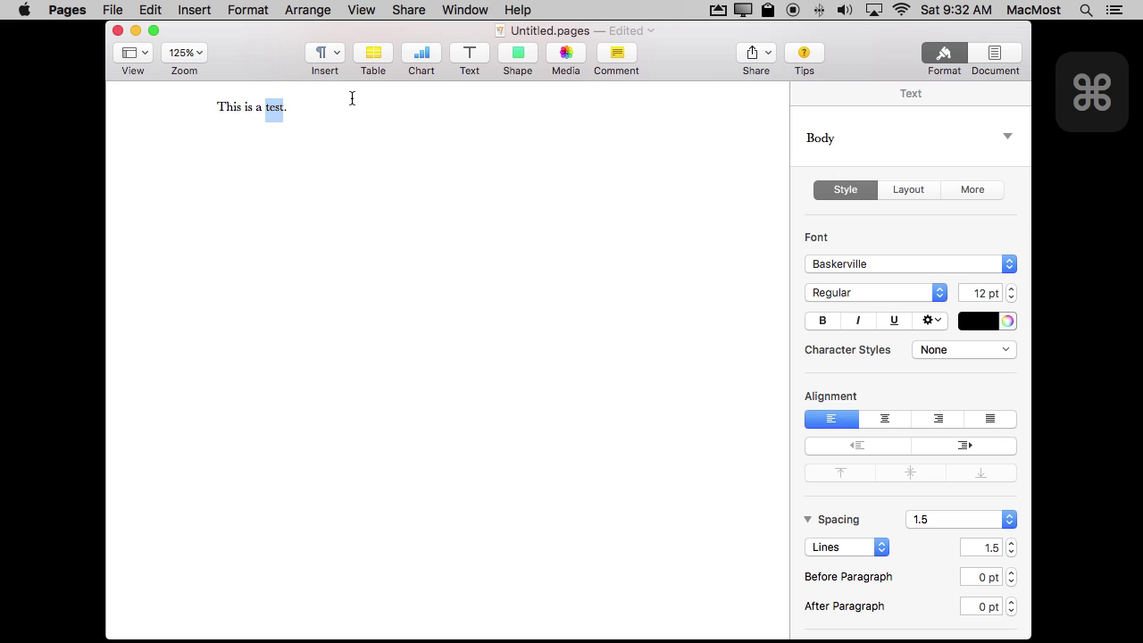
key(super+x)
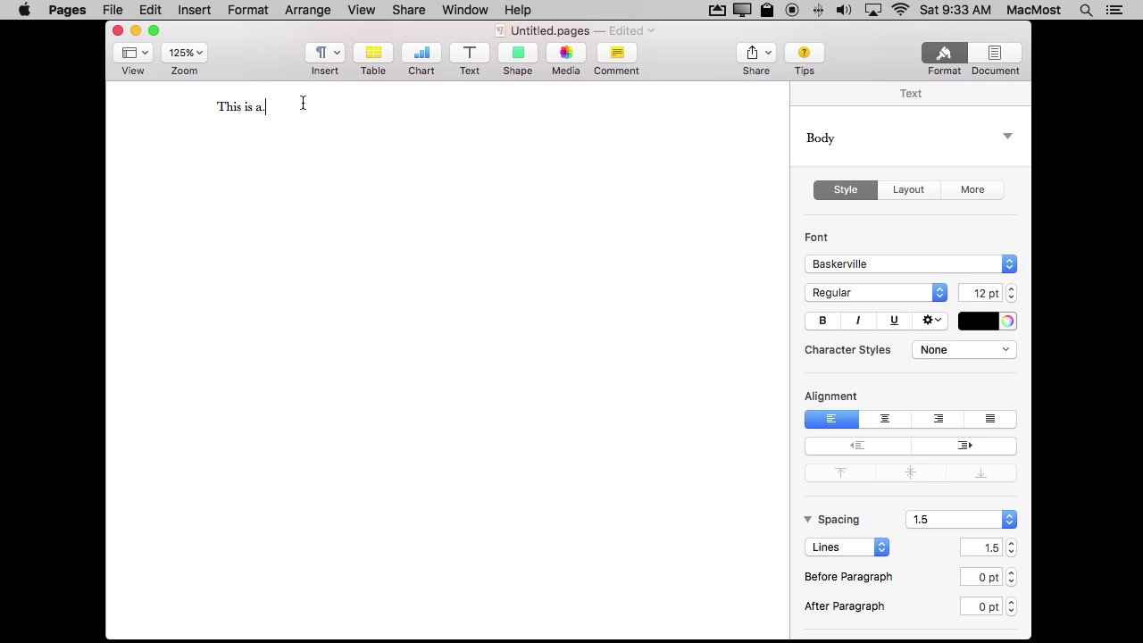
key(Right)
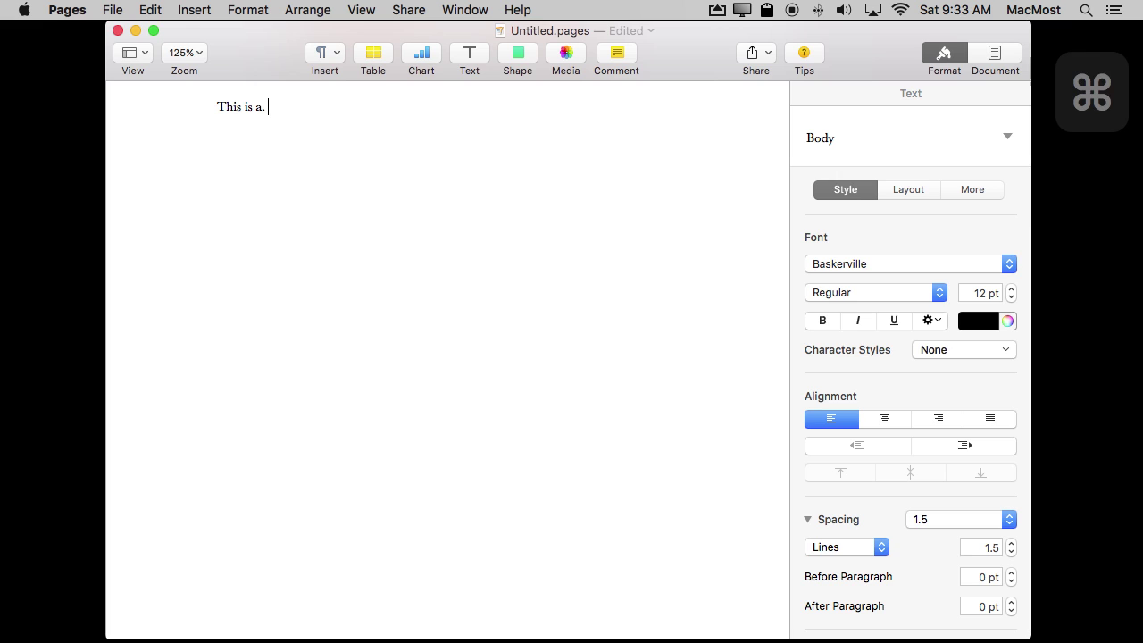
key(super+v)
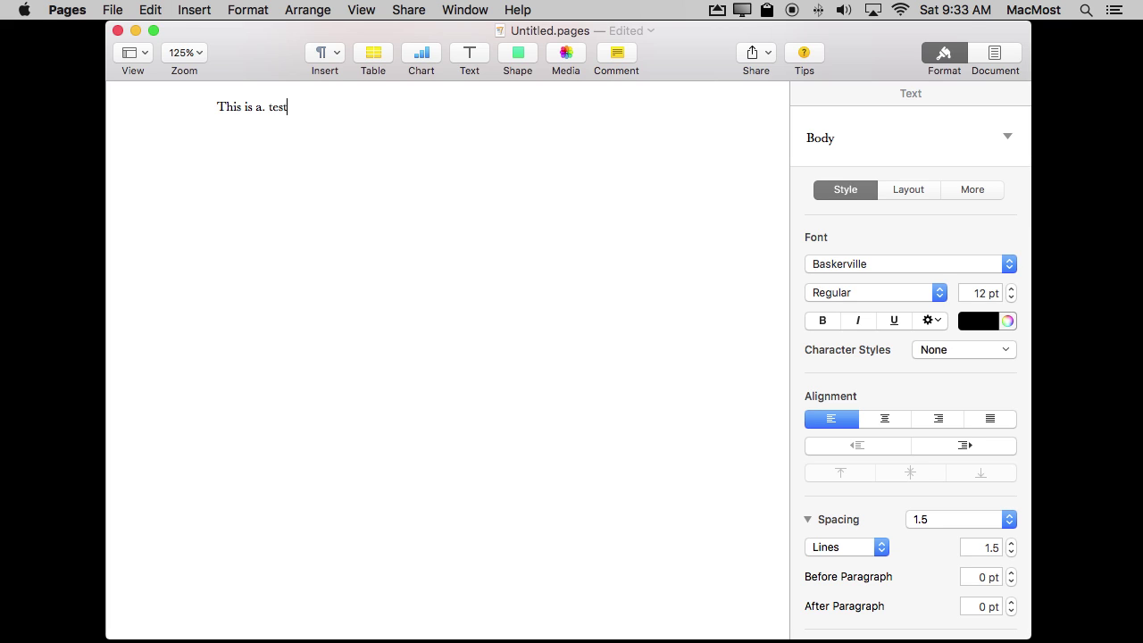